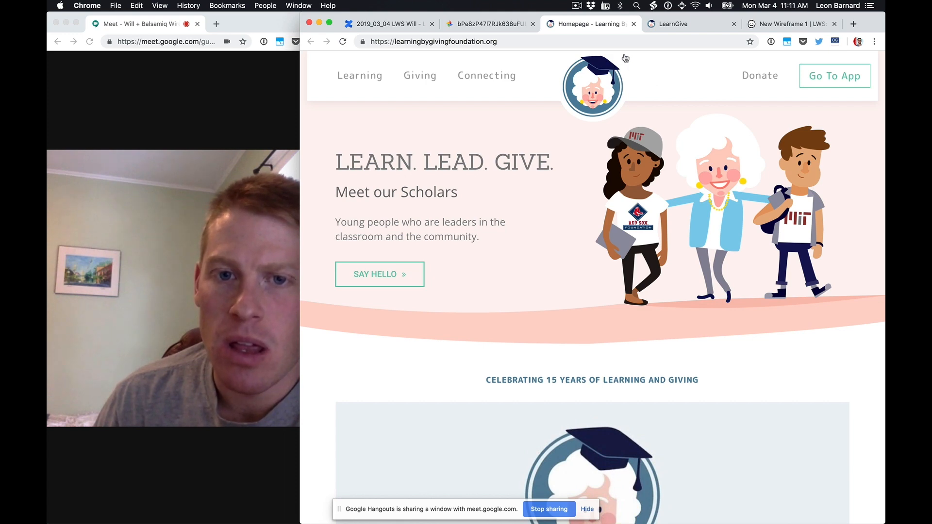
Switch to the Balsamiq wireframe and add a browser window to the empty canvas
click(765, 24)
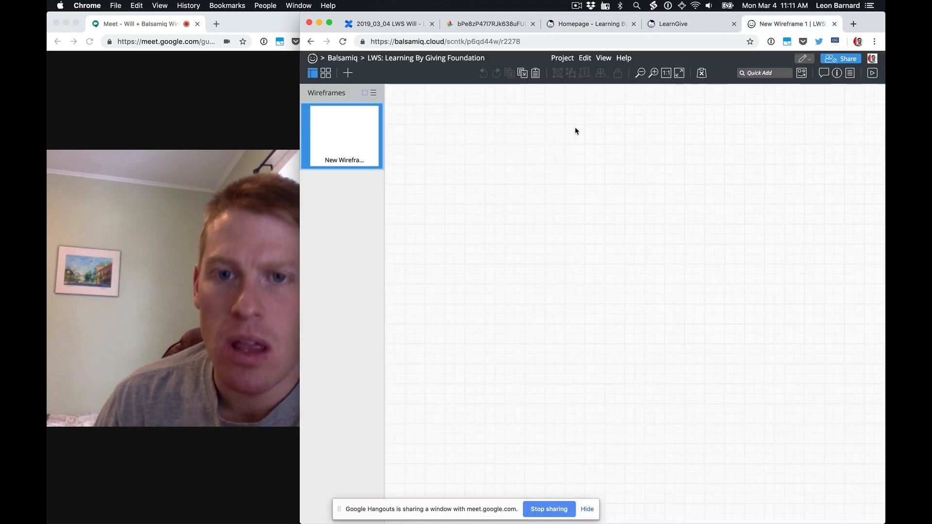
text(bro)
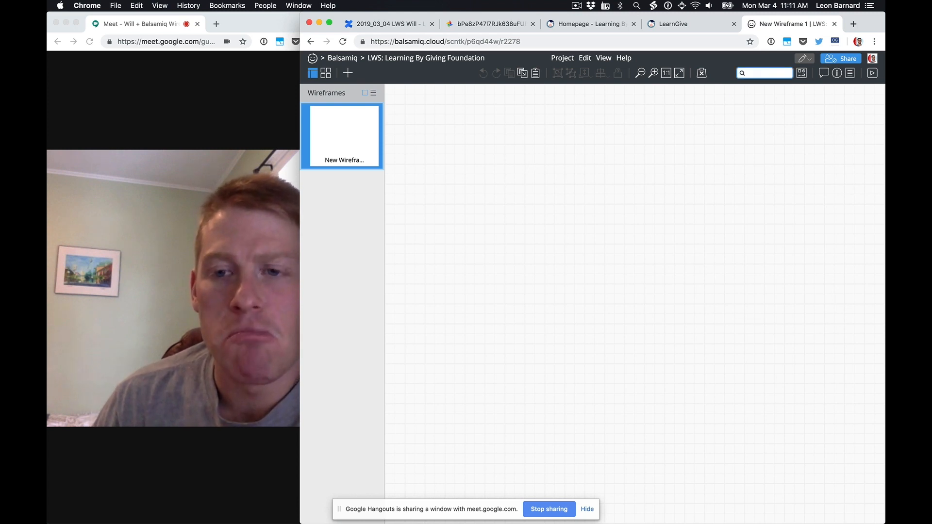
key(Return)
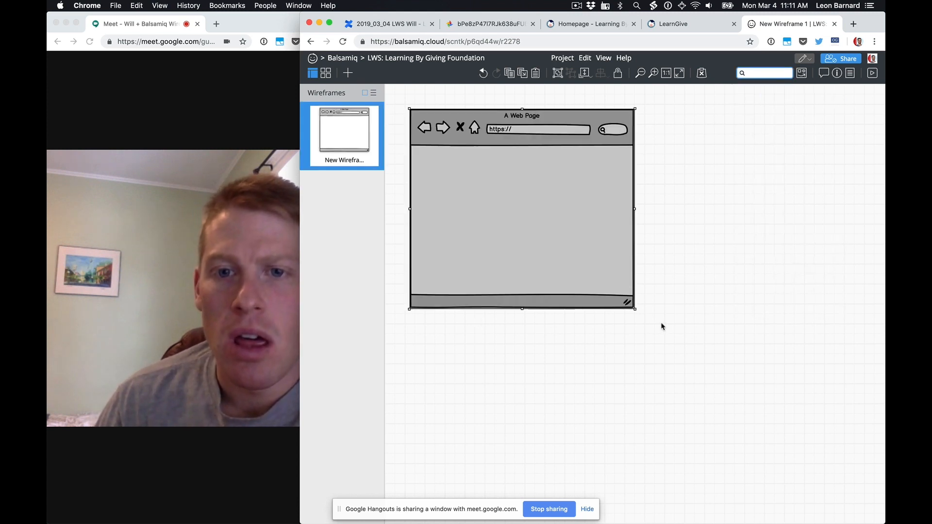
Enlarge the browser window to cover most of the canvas, hiding the wireframe list to make room
drag(636, 309, 799, 404)
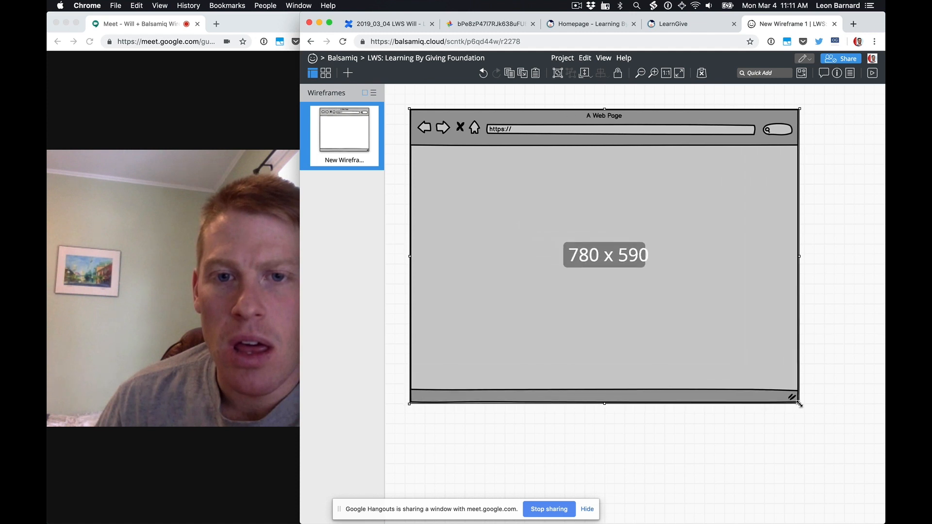
click(312, 74)
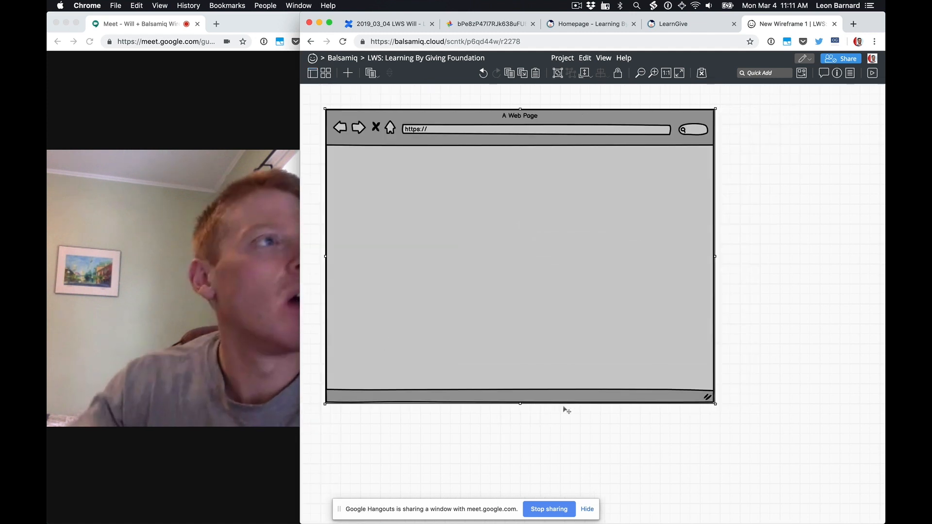
drag(717, 407, 789, 446)
click(836, 395)
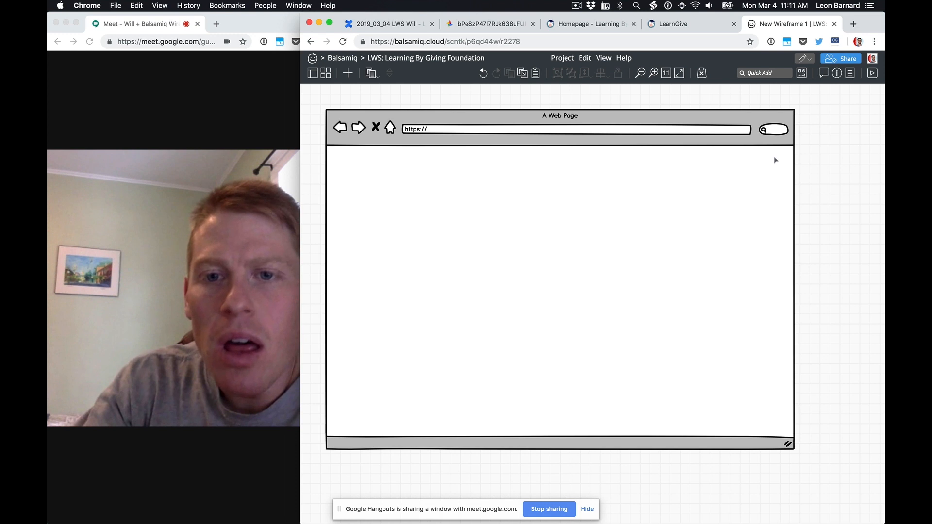
Show the control library, filter it to the Common category and look through its controls
click(802, 73)
click(588, 92)
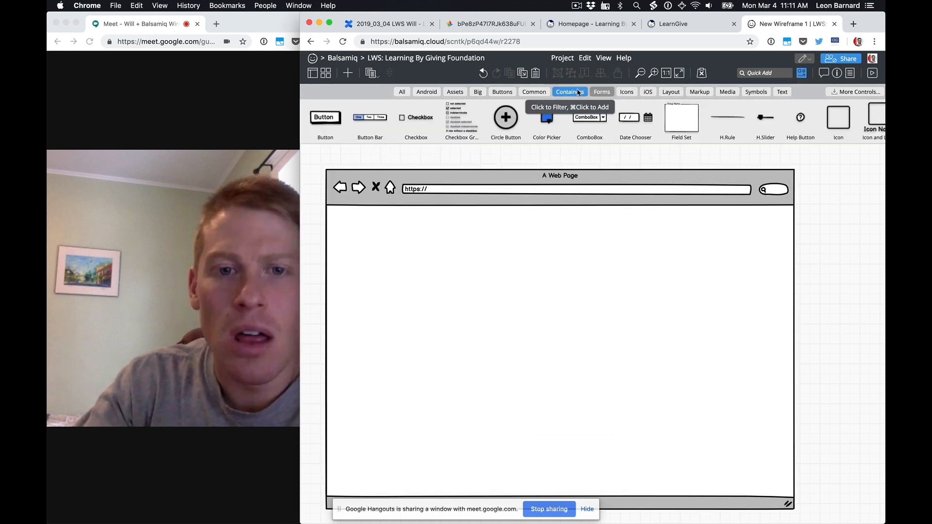
click(544, 92)
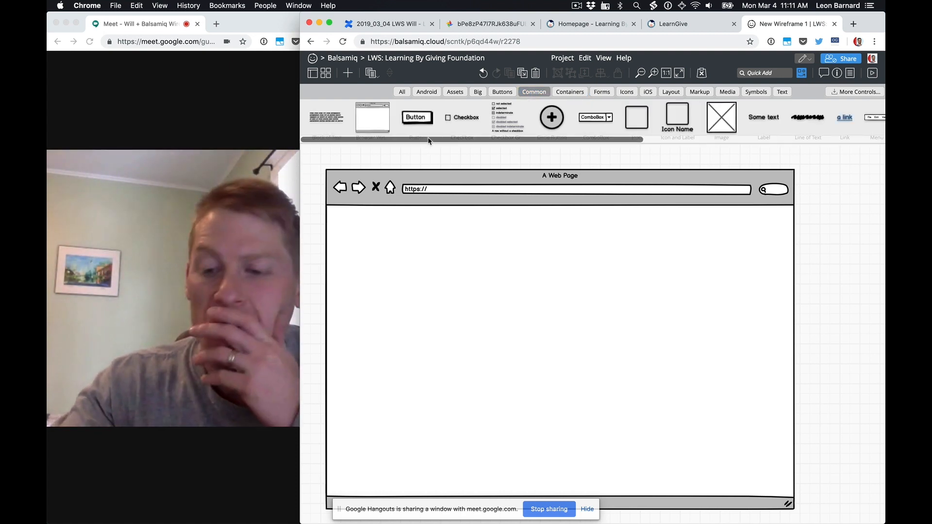
drag(424, 142, 647, 137)
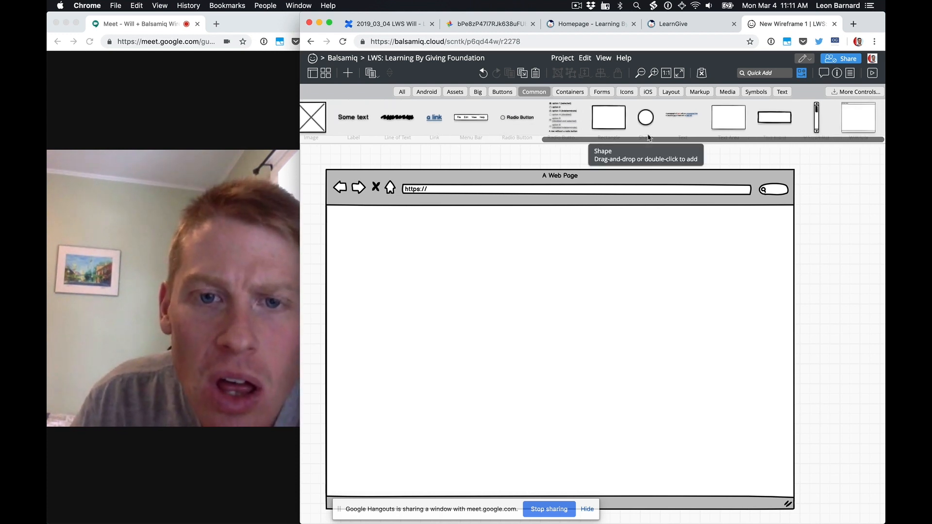
Check the foundation's web pages for reference and add a Link Bar to the wireframe
key(ctrl+shift+Tab)
key(ctrl+shift+Tab)
key(ctrl+Tab)
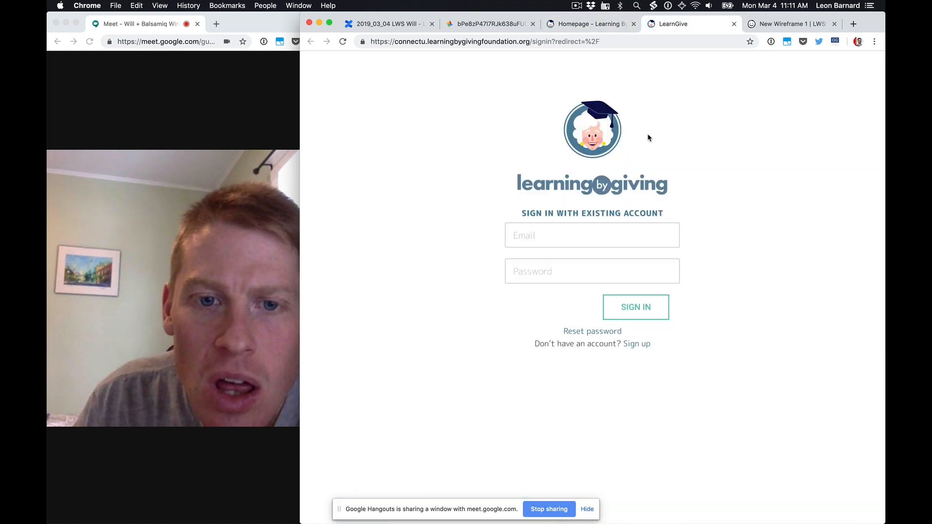
key(ctrl+Tab)
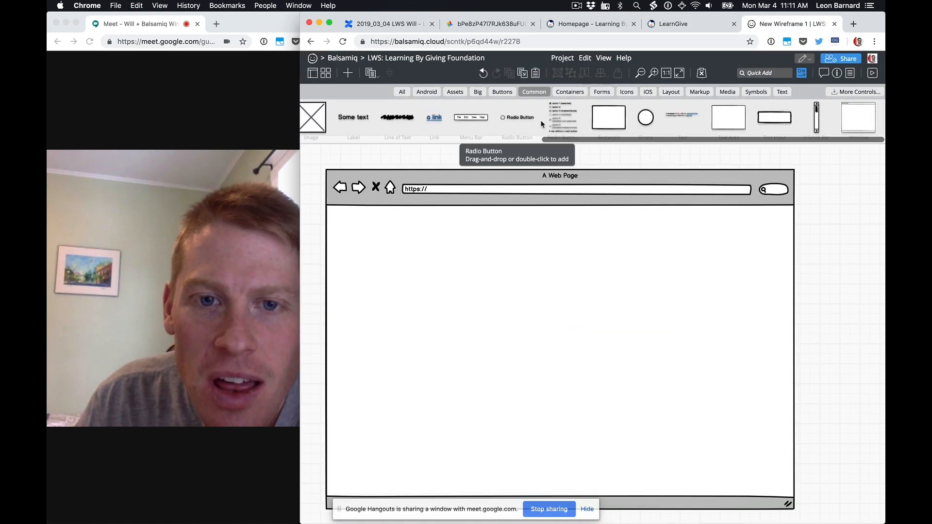
key(slash)
text(link)
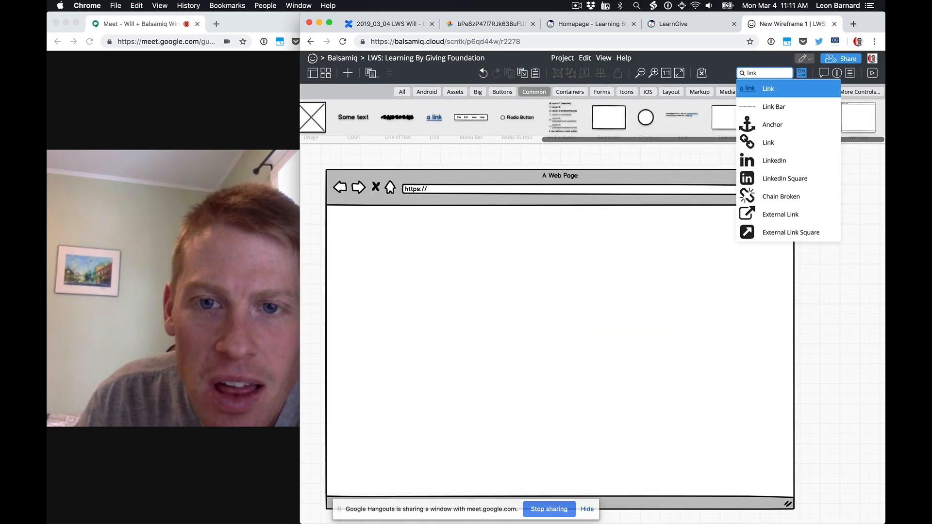
key(Down)
key(Return)
Close the LearnGive sign-in page, check the foundation homepage and return to the wireframe
key(ctrl+shift+Tab)
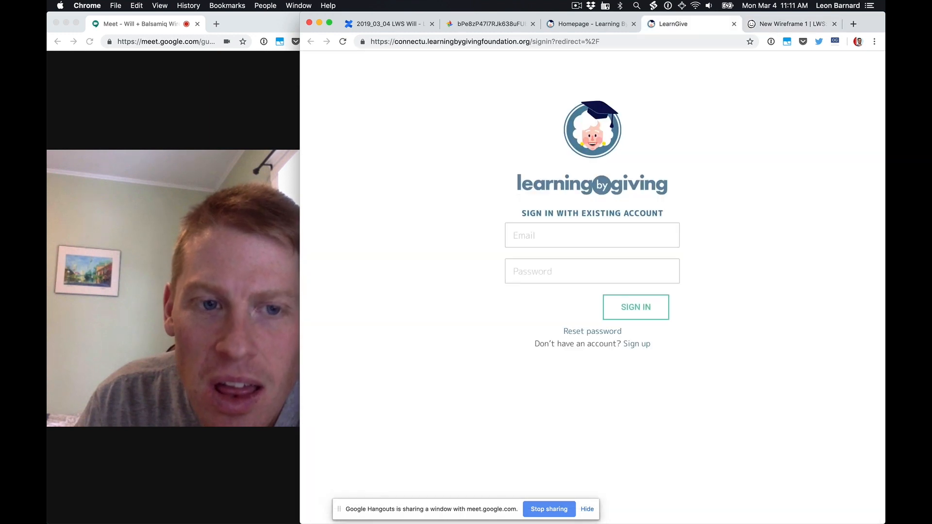
key(super+w)
key(ctrl+shift+Tab)
key(ctrl+Tab)
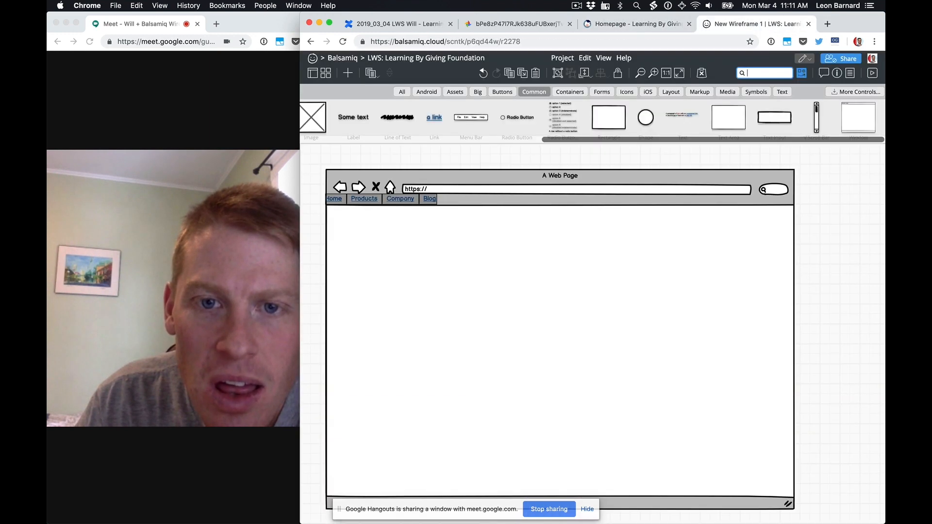
Set the link bar's entries to Learning, Giving, Connecting and place it at the upper-left of the mocked-up page's content
text(Learning)
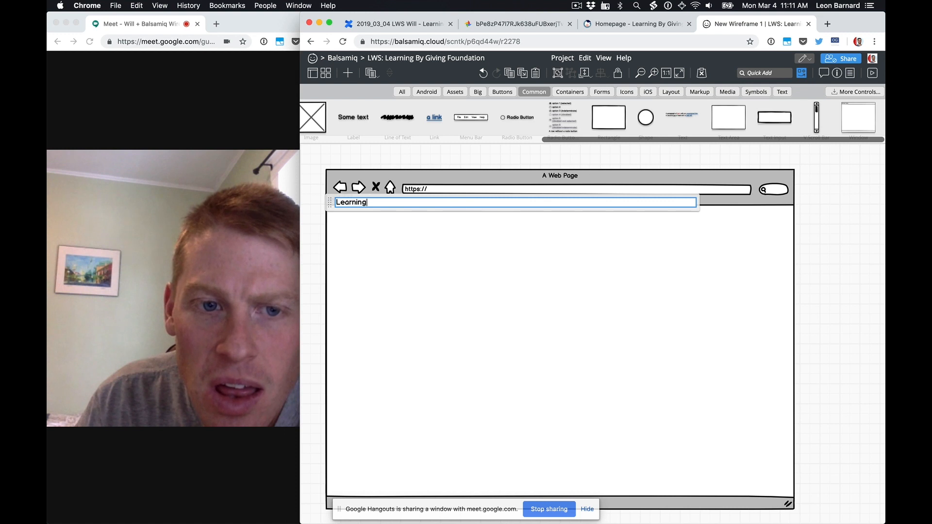
text(, Giving, Conne)
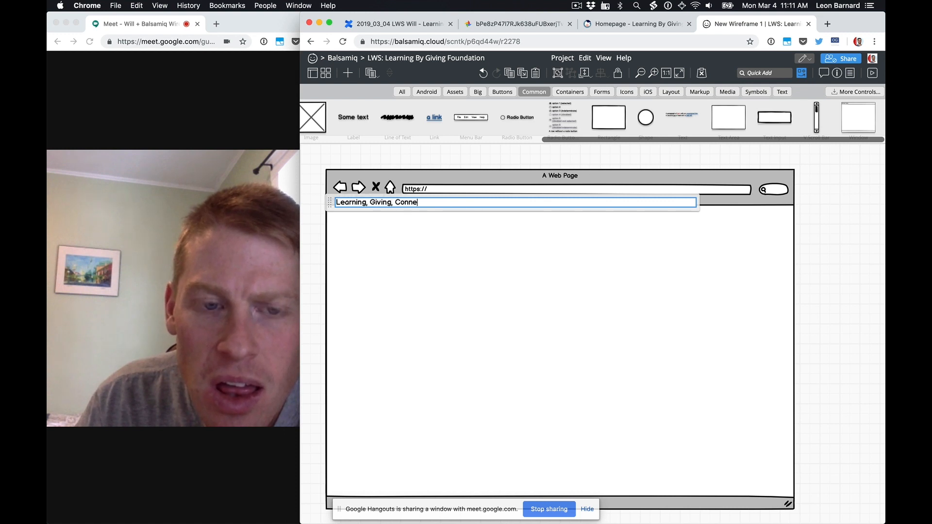
text(cting)
key(Return)
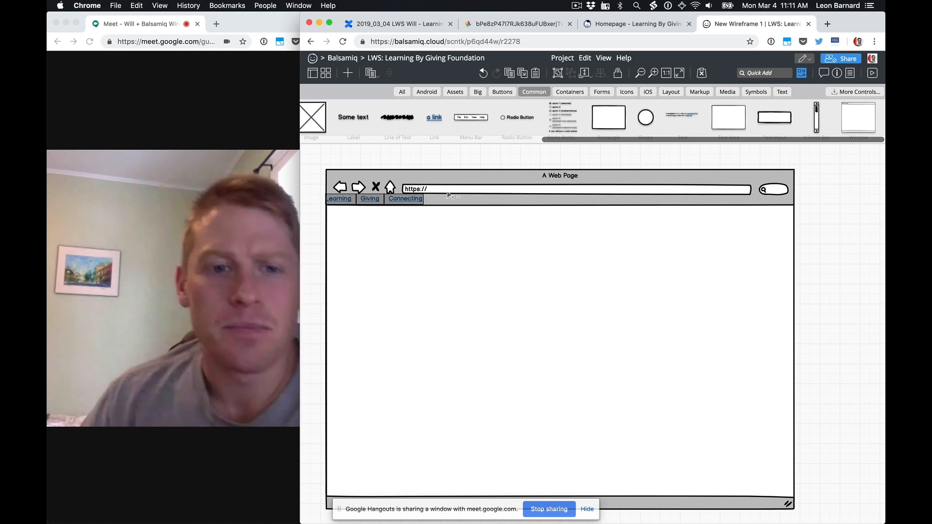
drag(417, 204, 416, 219)
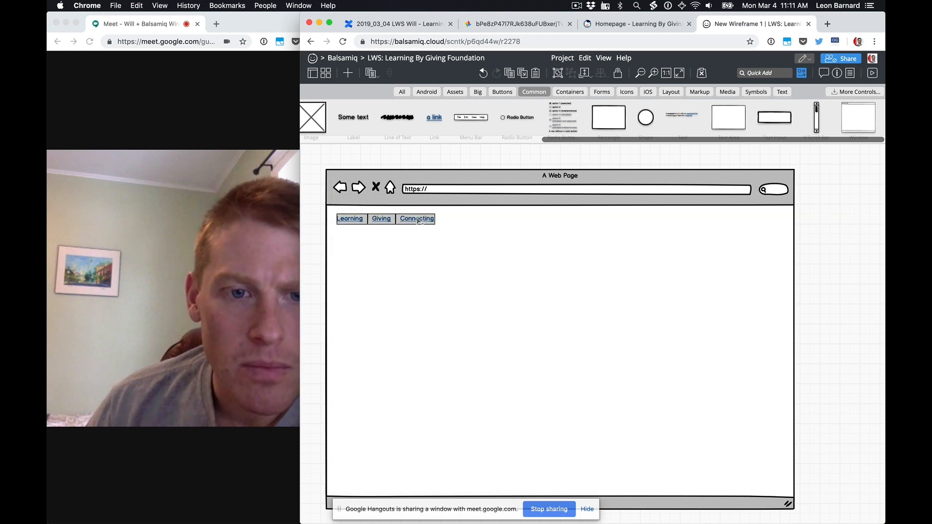
Check the homepage header again and add a single Link control to the wireframe
key(ctrl+shift+Tab)
key(ctrl+Tab)
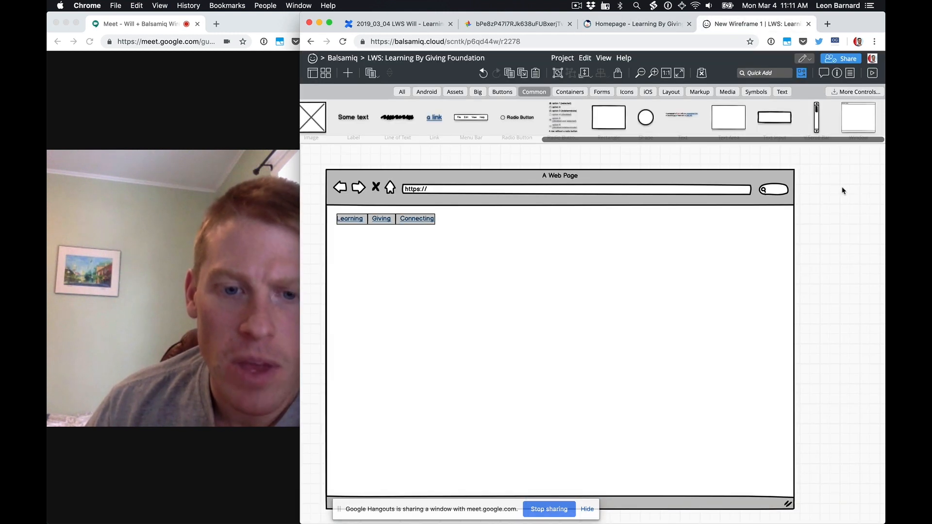
text(link)
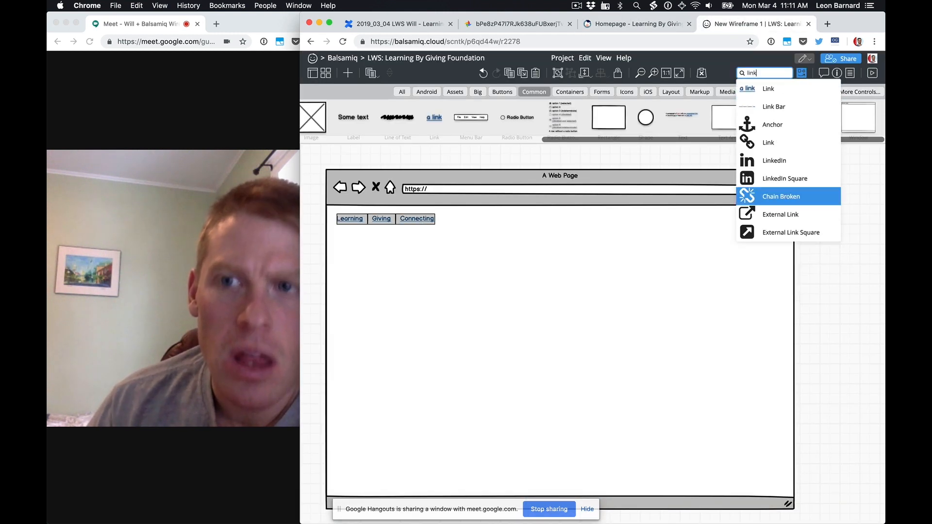
key(Up)
key(Up)
key(Up)
key(Up)
key(Up)
key(Up)
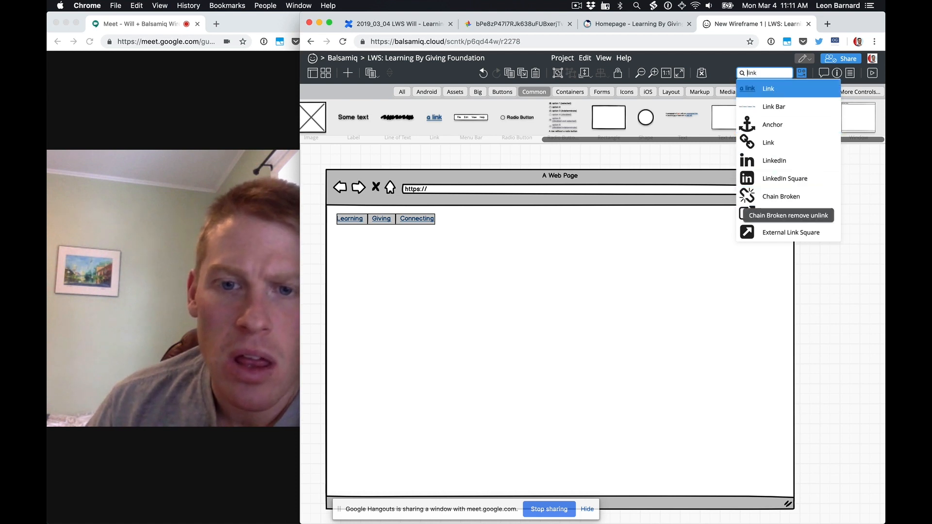
key(Return)
Set the new link's text to Donate
text(Do)
key(BackSpace)
key(BackSpace)
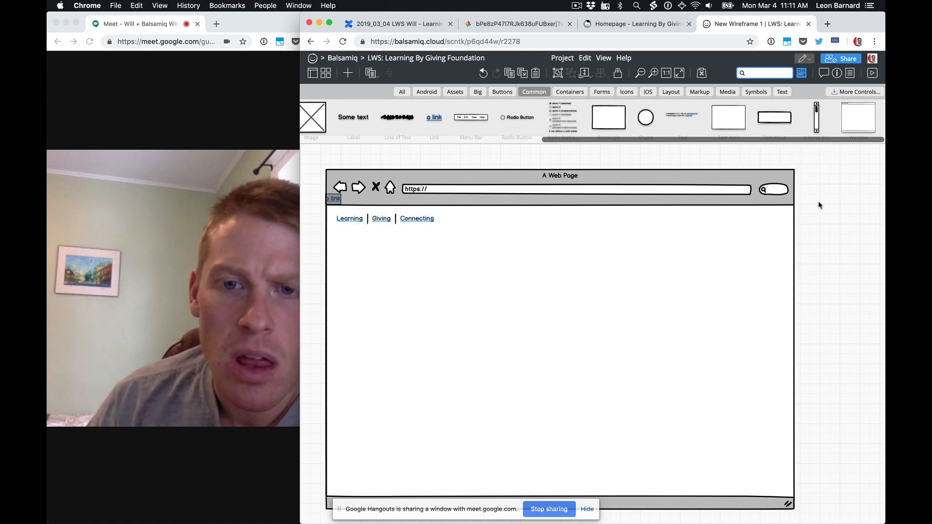
key(Return)
text(Do)
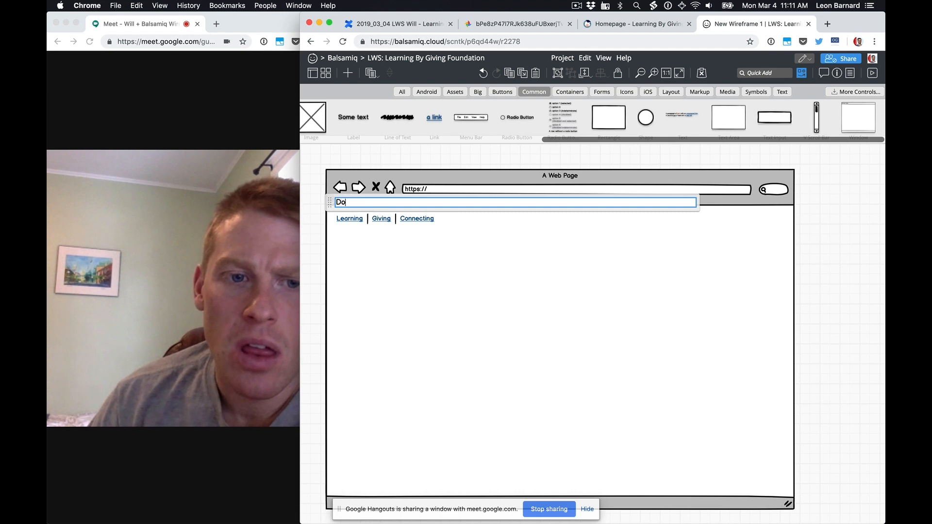
text(nate)
key(Return)
Add a Button and line it up with the Donate link at the right end of the page's navigation row
text(but)
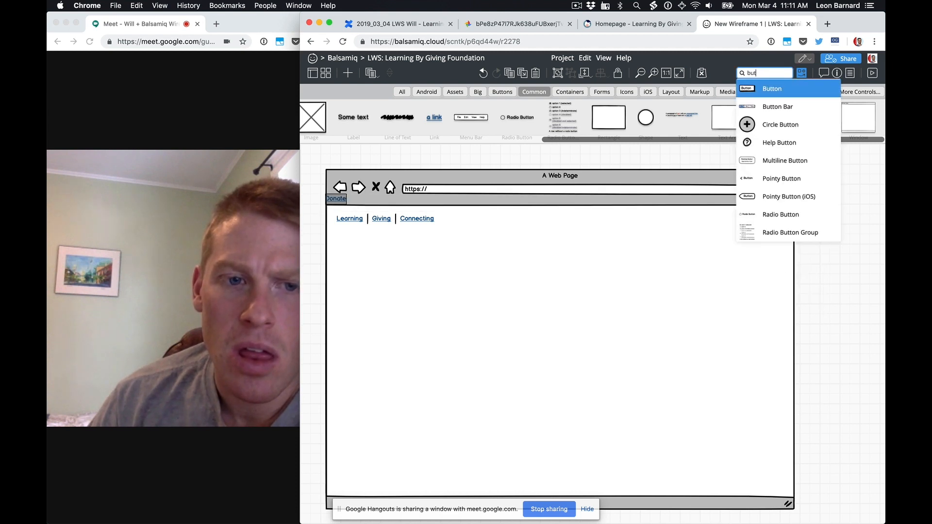
key(Return)
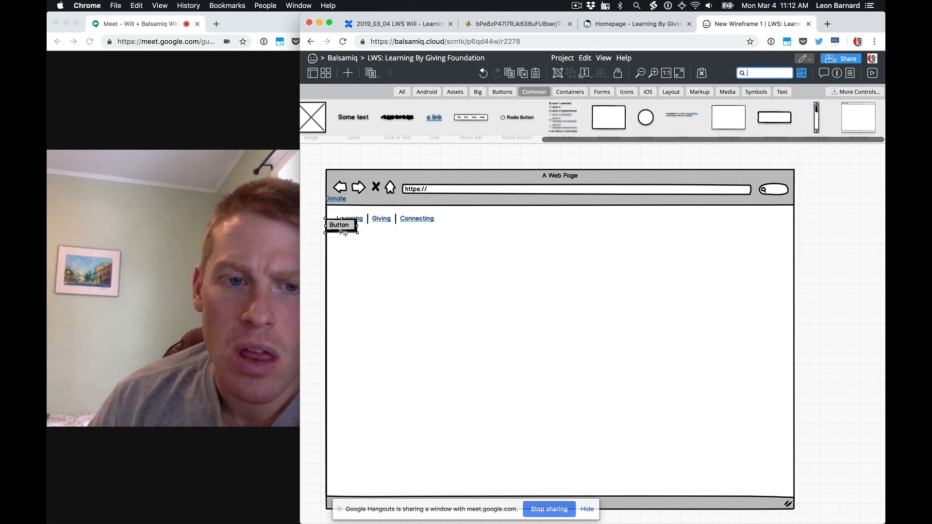
drag(344, 232, 765, 219)
drag(337, 199, 719, 221)
click(765, 223)
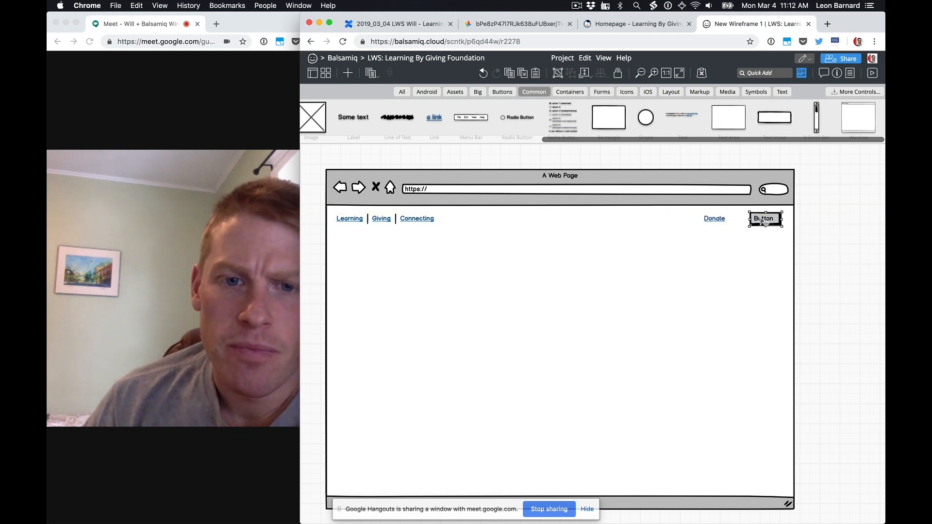
Label the button Go To App
double_click(764, 223)
text(Go)
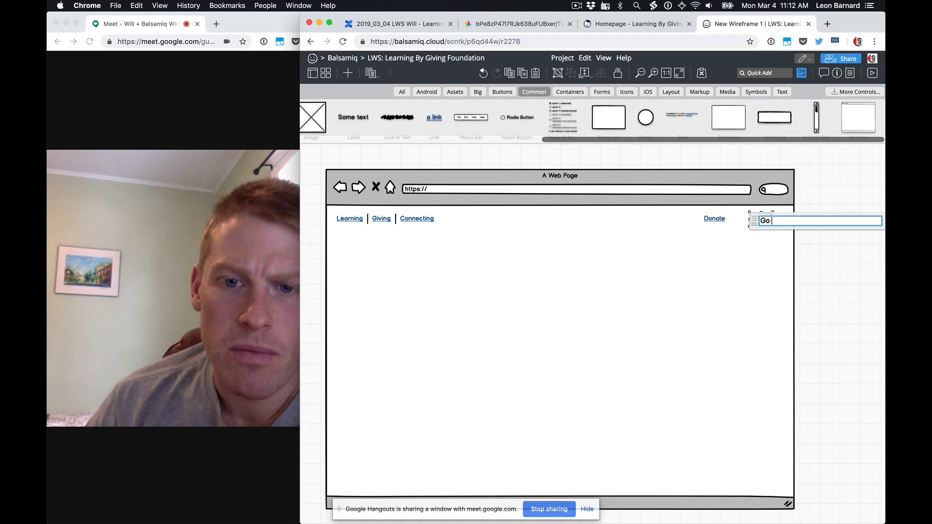
text( To App)
key(Return)
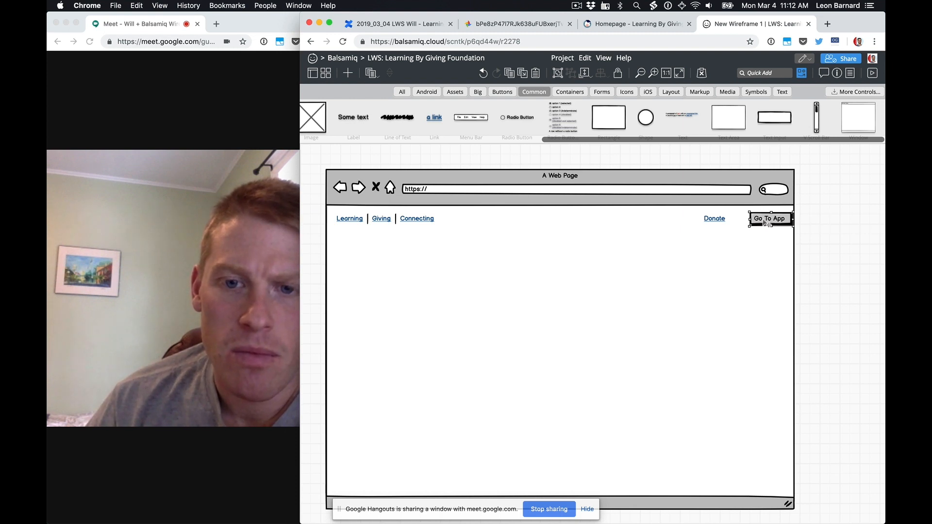
Shift the Go To App button inside the page's right edge, hide the control library and move the Donate link further left
drag(757, 221, 756, 221)
click(817, 224)
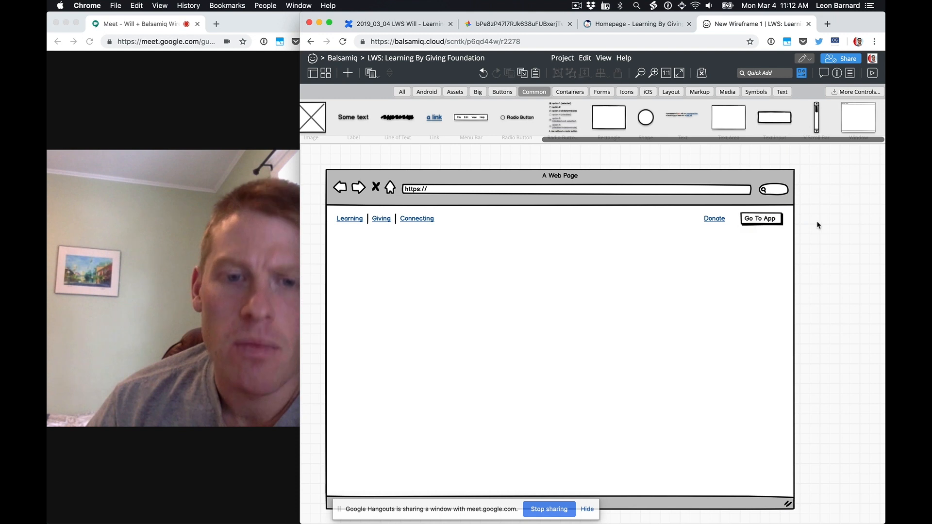
key(super+l)
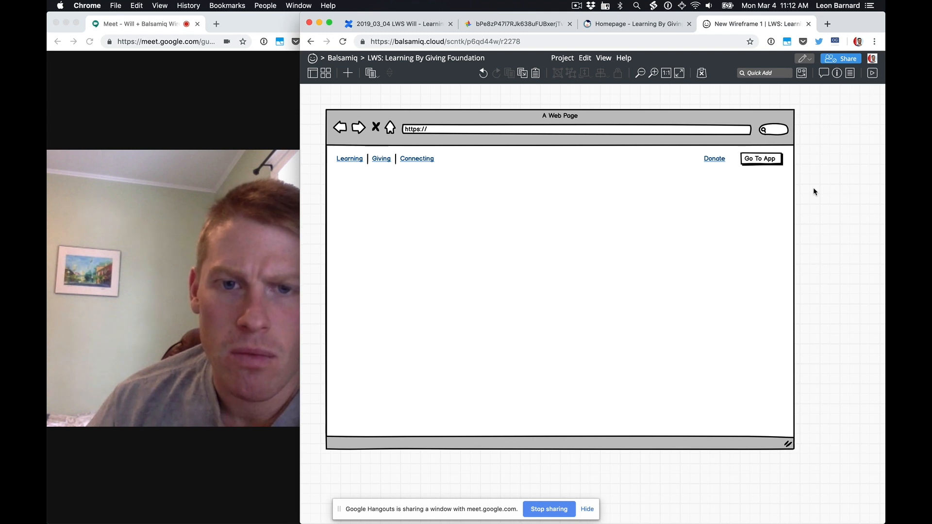
drag(715, 163, 689, 165)
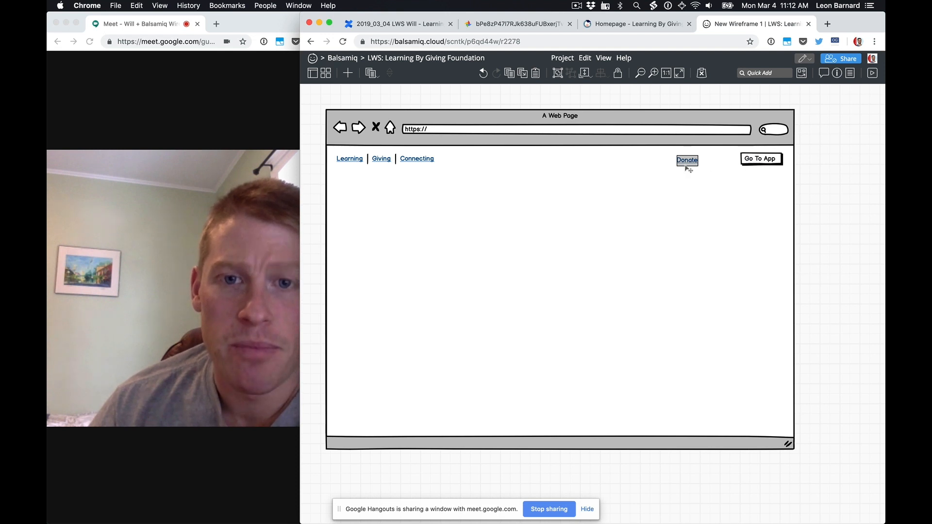
Duplicate the Learning, Giving, Connecting link bar and set the copy's items to Username, Profile, Logout
click(416, 162)
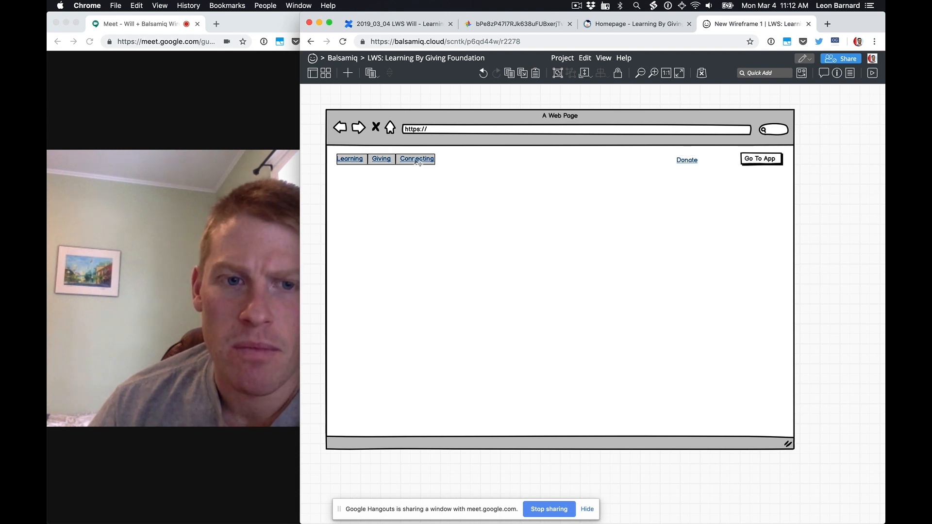
key(super+d)
double_click(416, 163)
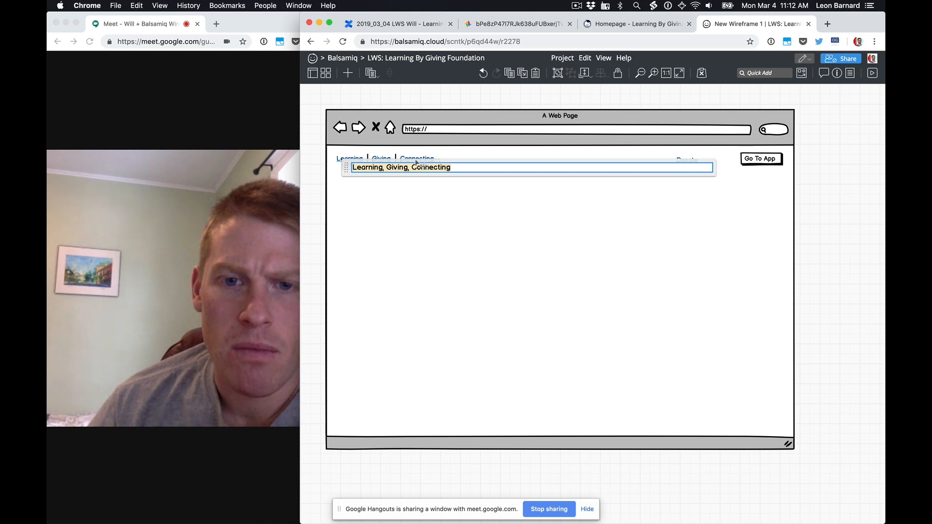
text(P)
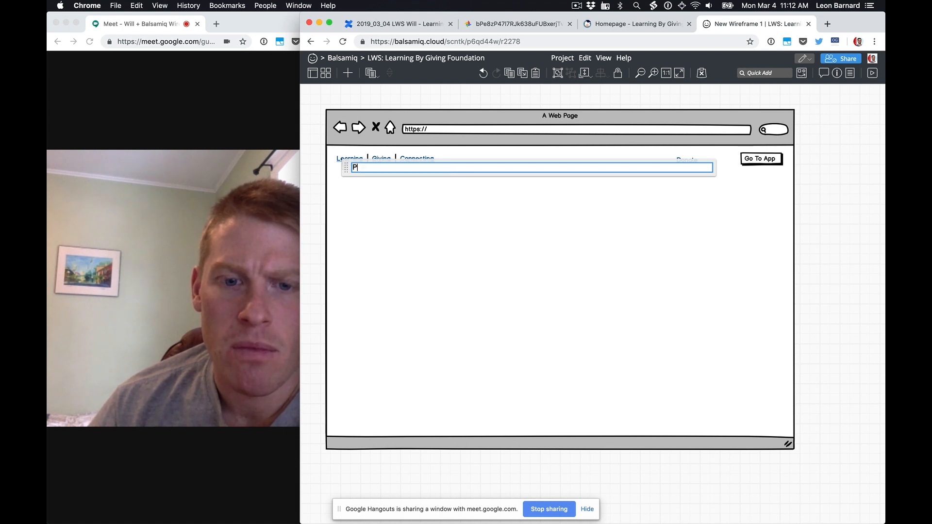
text(rofile, Logout)
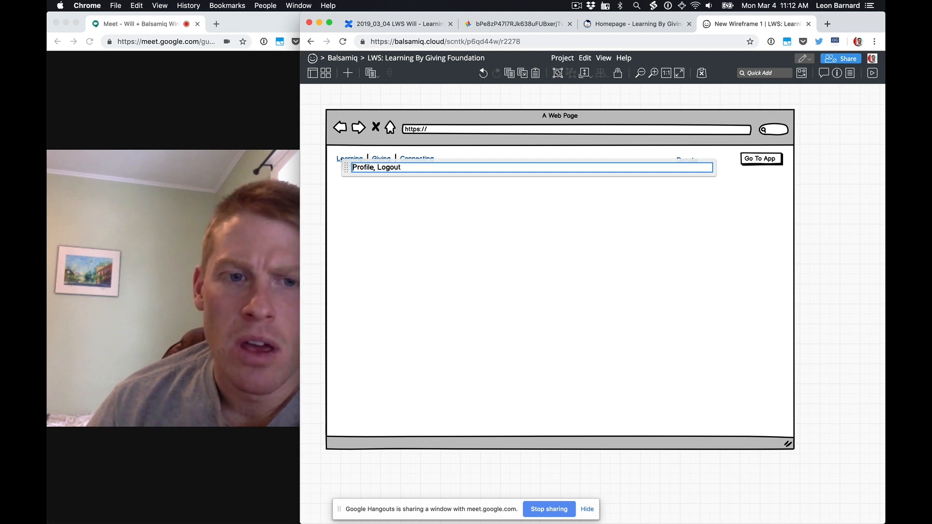
text(User)
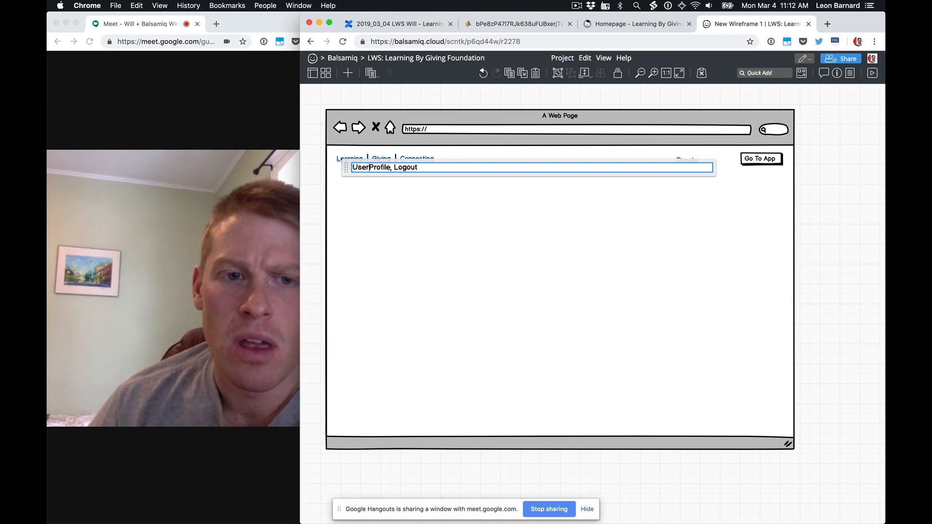
text(name,)
key(Return)
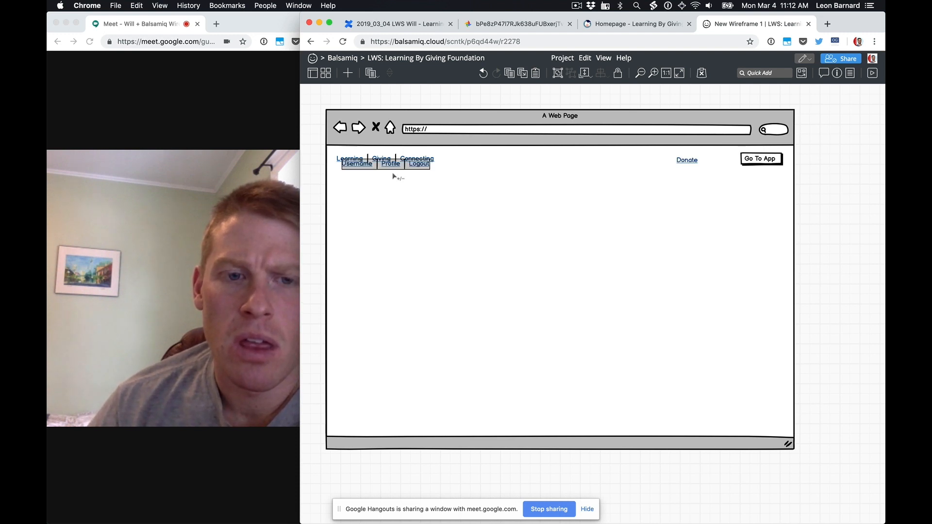
Move the Username, Profile, Logout link bar into the page's empty area and set its selected item to Username
drag(410, 169, 580, 224)
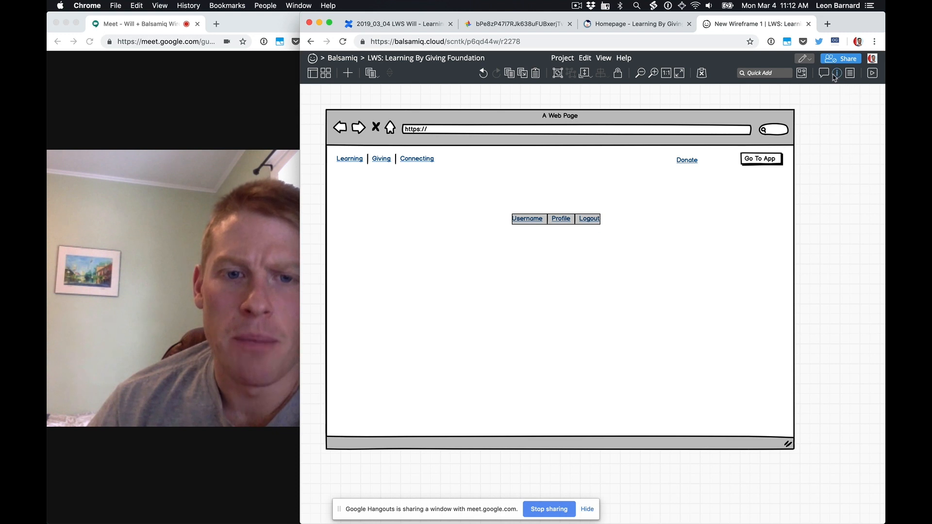
click(836, 75)
click(834, 238)
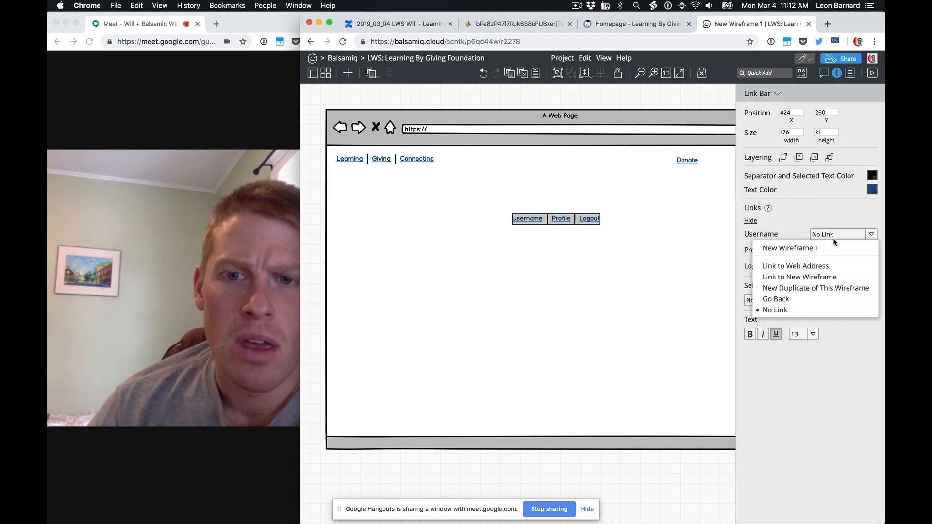
click(835, 241)
click(786, 304)
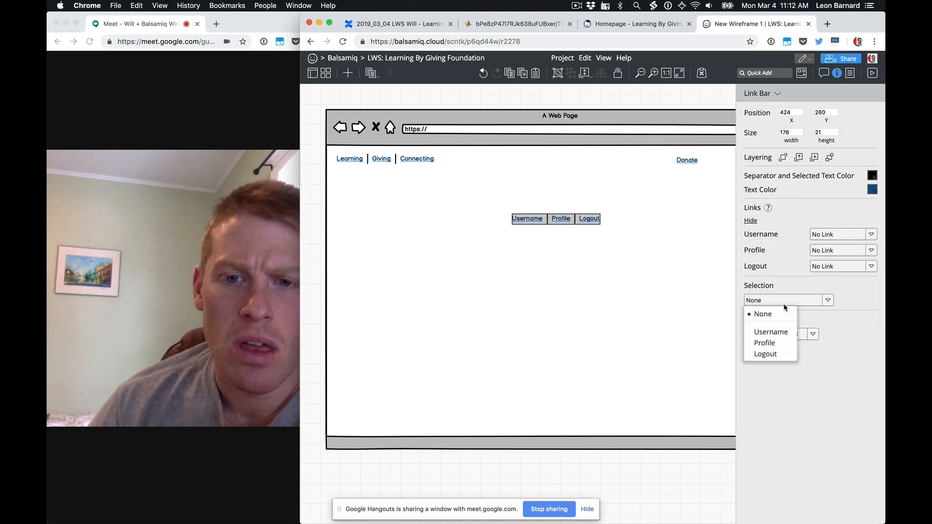
click(780, 330)
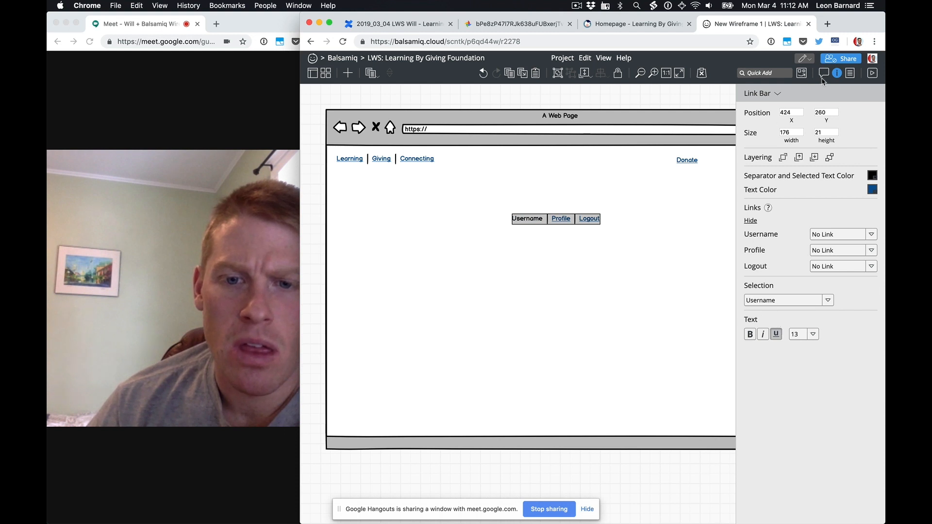
click(836, 73)
Replace the Go To App button with the Username link bar at the navigation row's right end, moving Donate just left of it
click(758, 161)
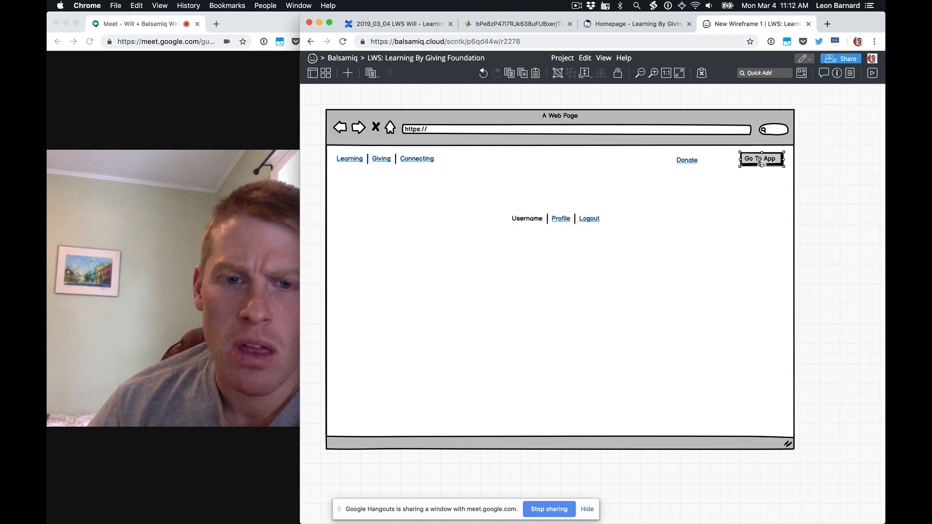
key(Delete)
drag(690, 166, 641, 165)
drag(582, 221, 767, 161)
drag(644, 160, 669, 162)
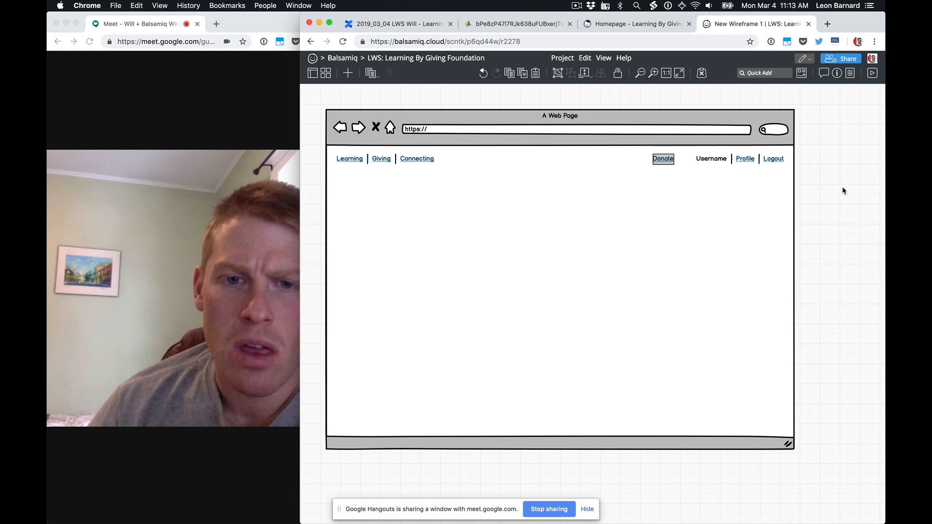
click(843, 190)
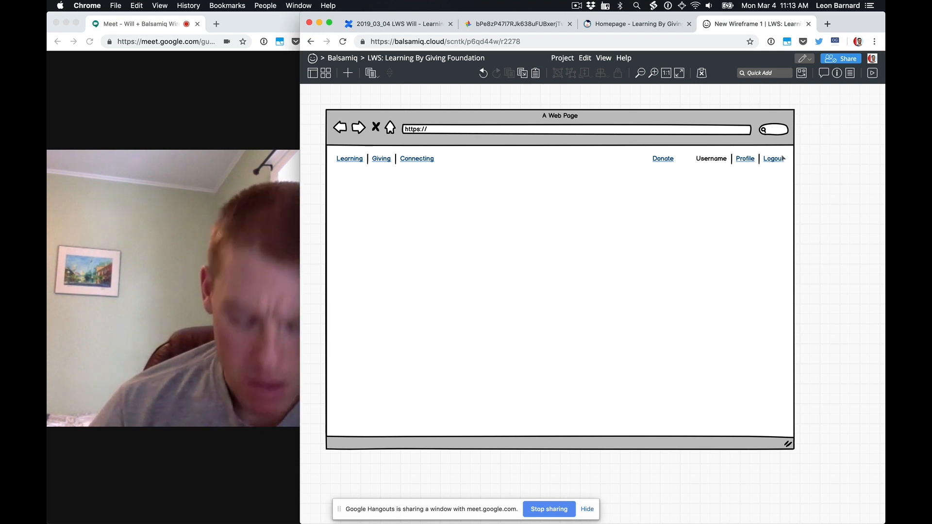
Reorder the browser tabs so the Learning By Giving homepage comes directly after the 2019_03_04 LWS document, and return to the wireframe
key(ctrl+shift+Tab)
key(ctrl+shift+Tab)
drag(520, 24, 609, 23)
key(ctrl+Tab)
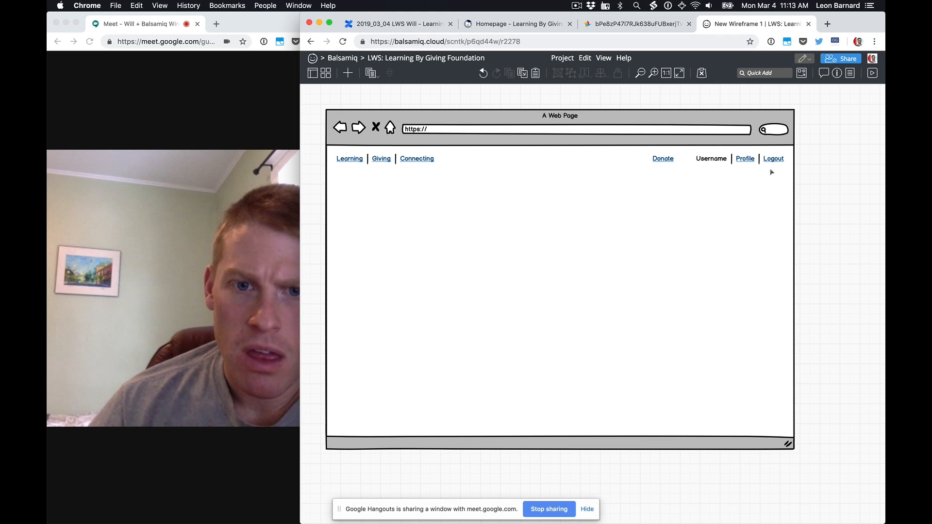
Add a Title reading Curated Content, slightly reduced in size, and centre it below the page's navigation row
text(head)
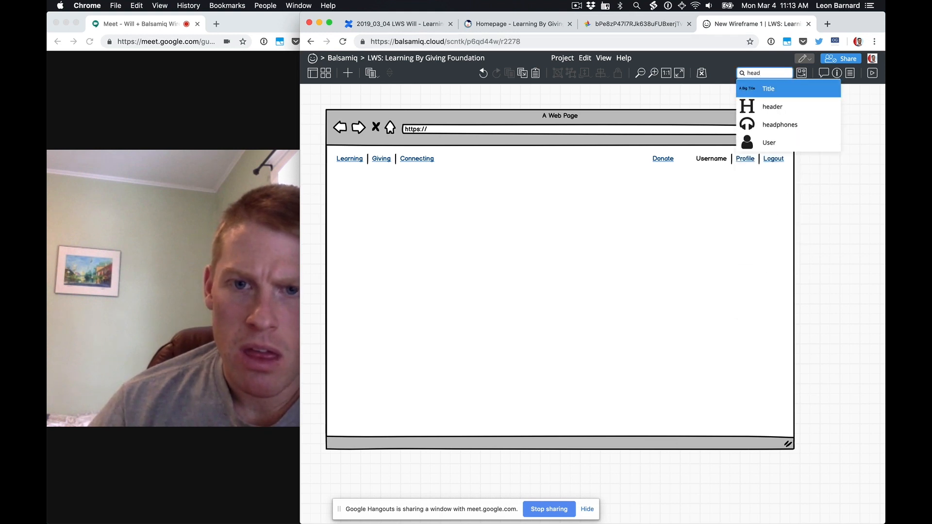
key(Return)
text(Cur)
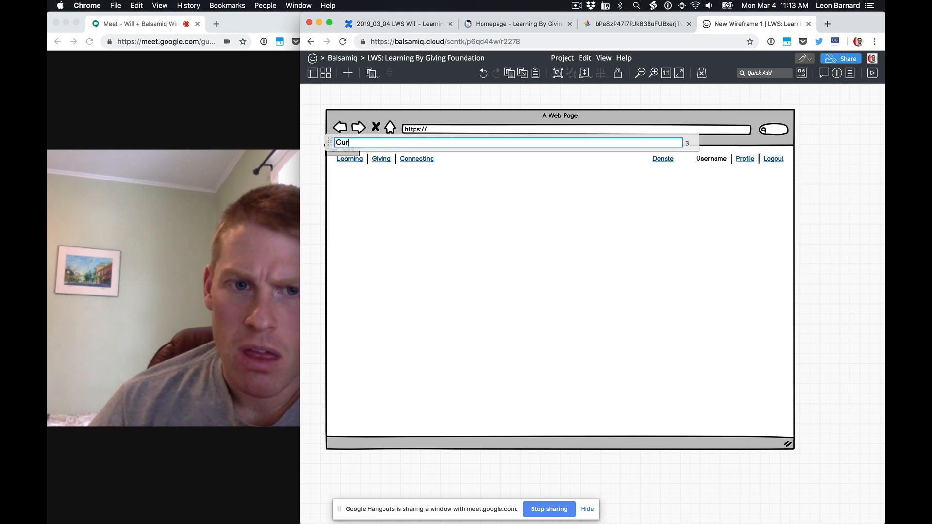
text(ated C)
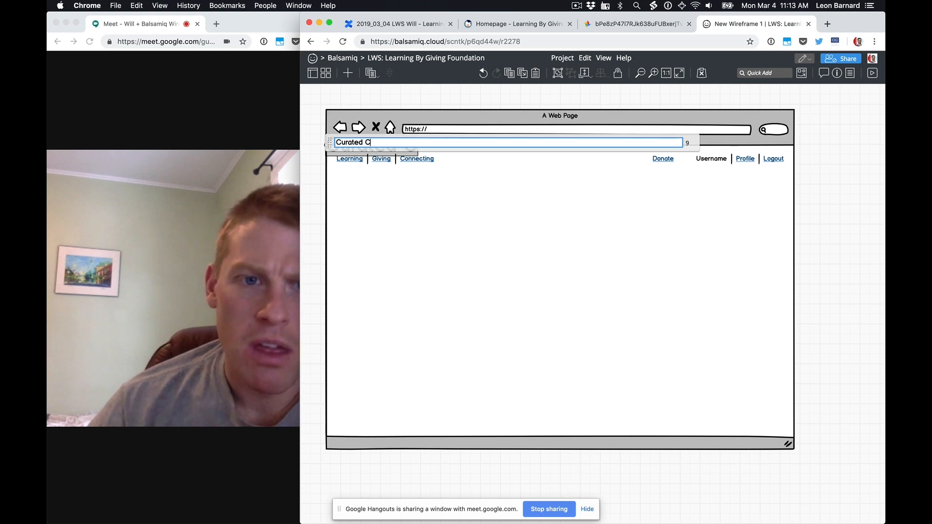
text(ontent)
key(Return)
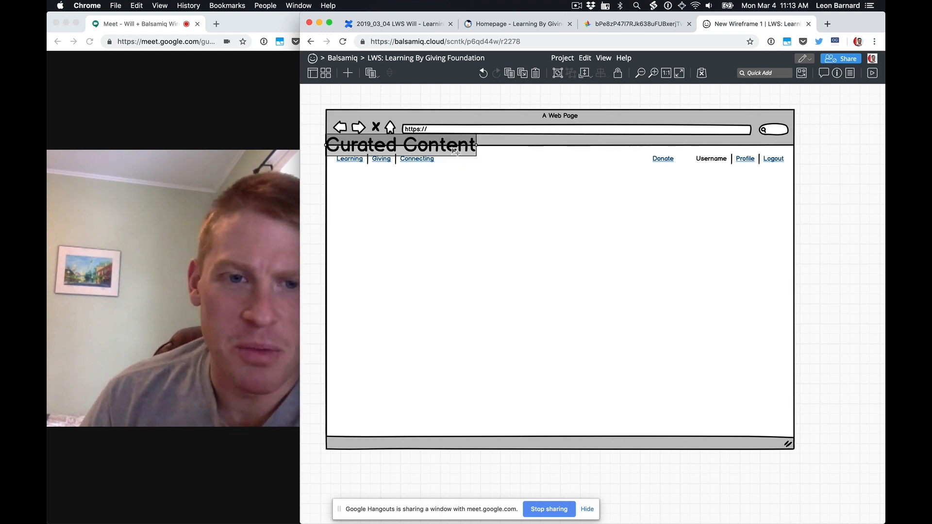
drag(452, 150, 572, 178)
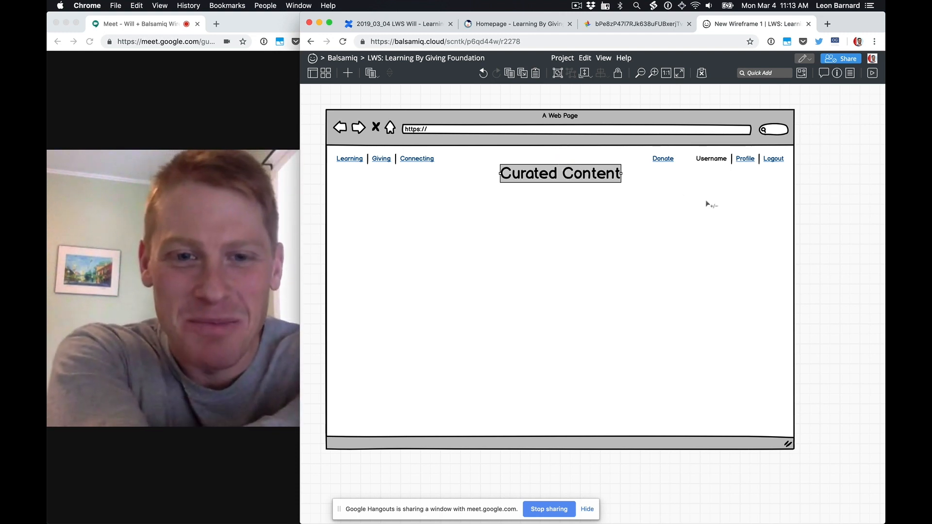
click(815, 200)
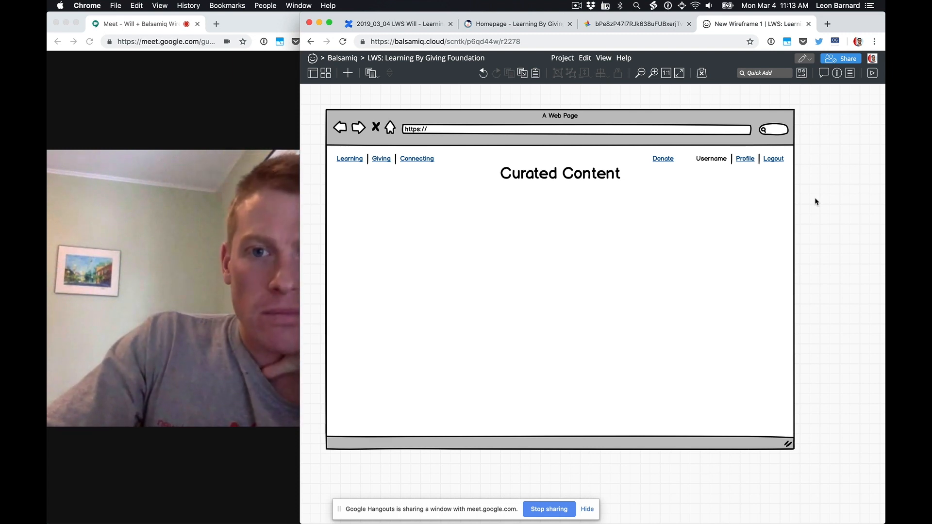
Switch to the Google Meet window, make it narrower, and return to the wireframe window
click(254, 124)
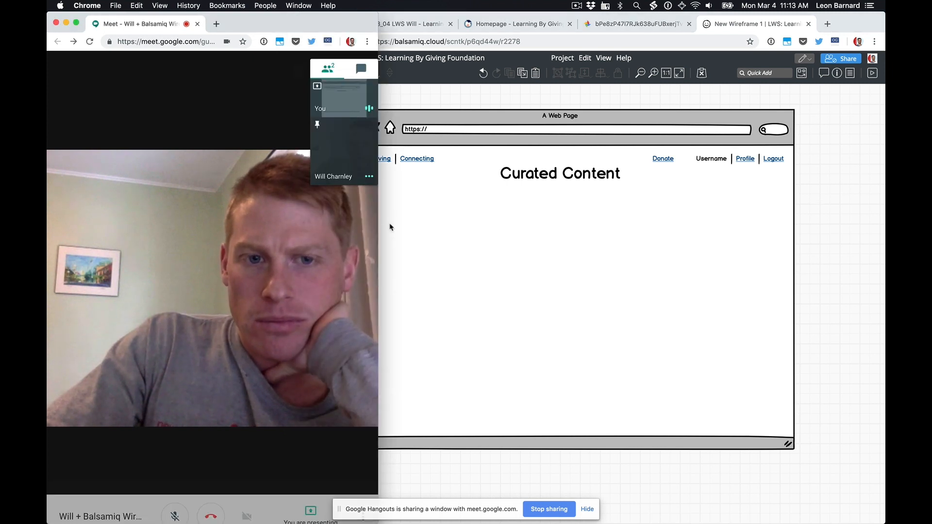
drag(375, 229, 337, 235)
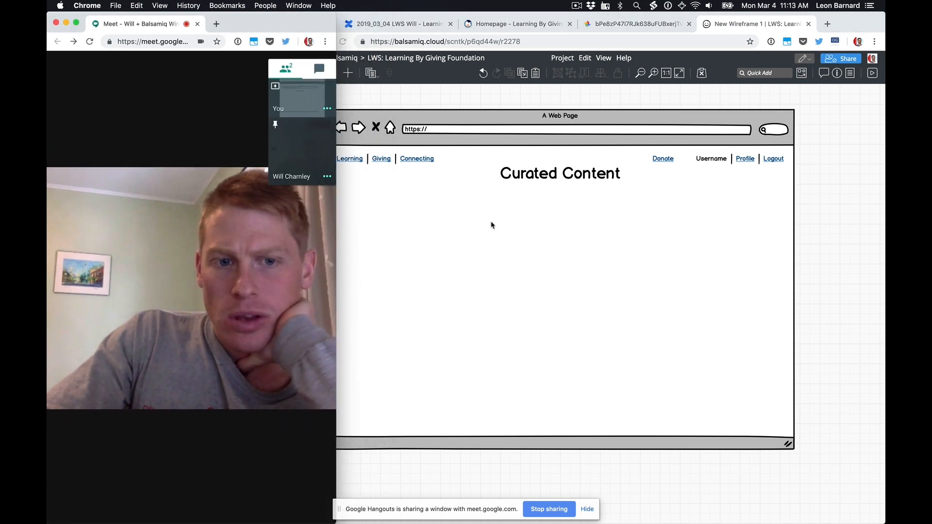
click(828, 188)
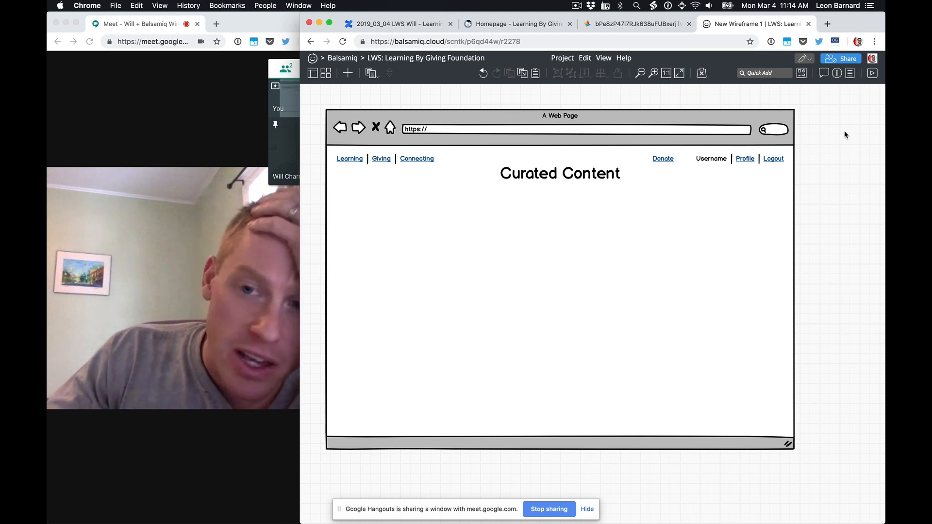
Add a Comment sticky note and enter News and Video on separate lines
text(/sticky)
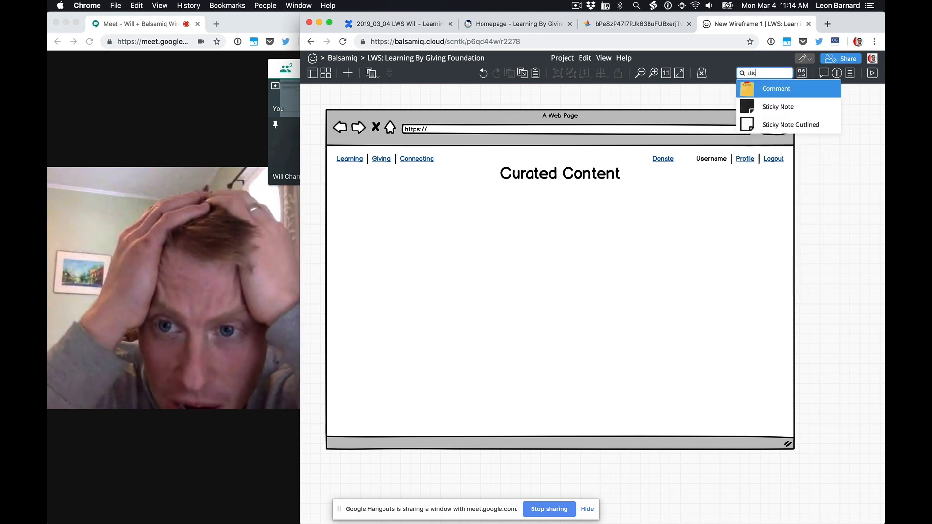
key(Return)
key(Return)
text(News)
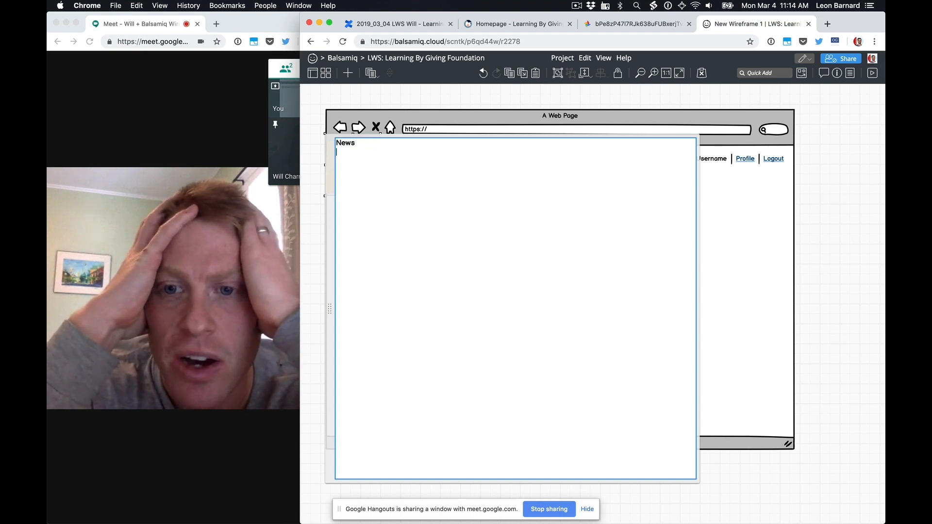
key(Return)
text(Video)
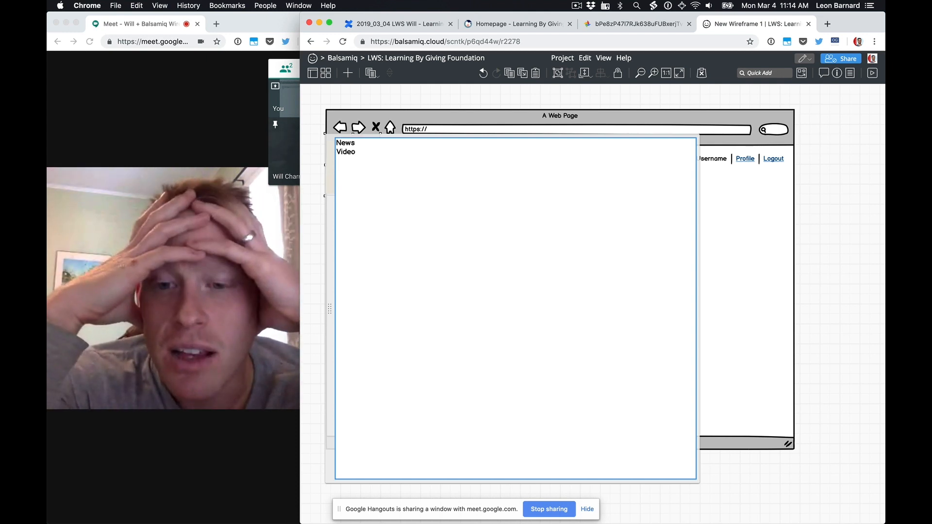
Extend the note's first line to News/articles, add lines PDF and Photos/events, and place the widened note over the page's right edge
key(Up)
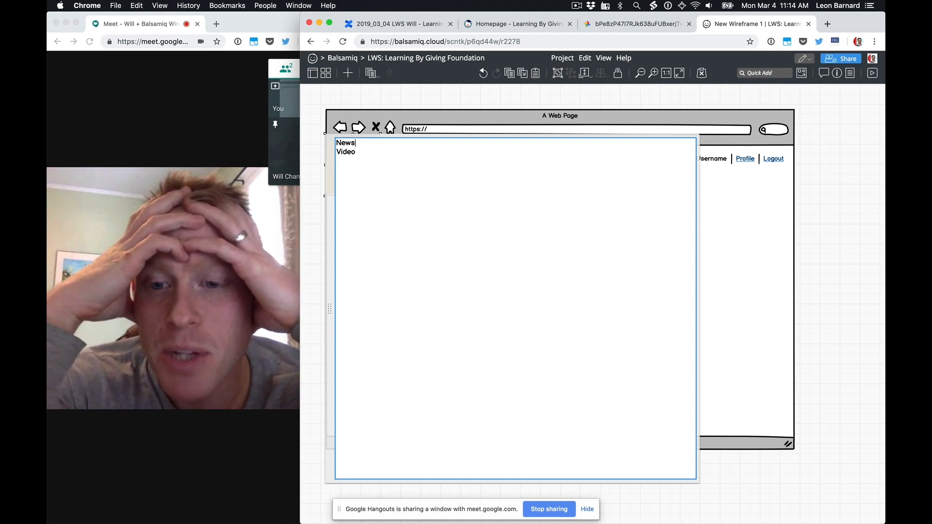
text(/arti)
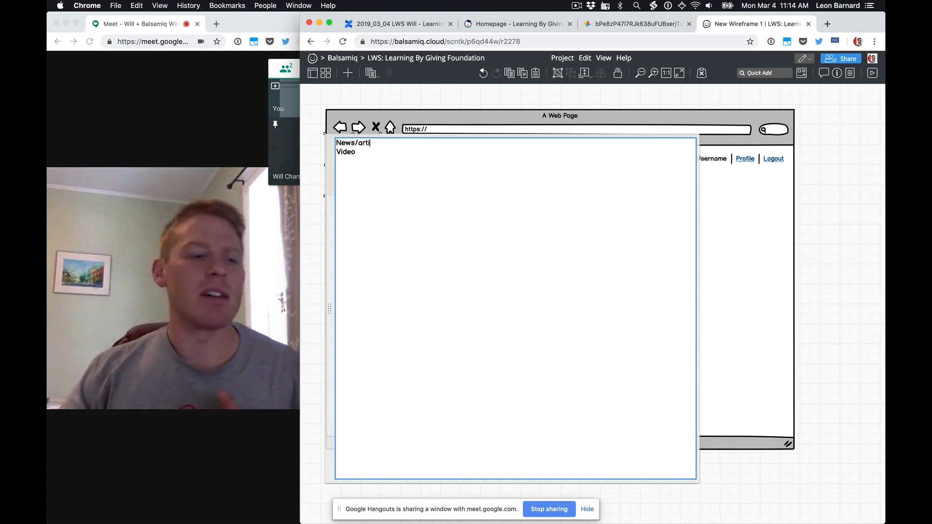
text(cles)
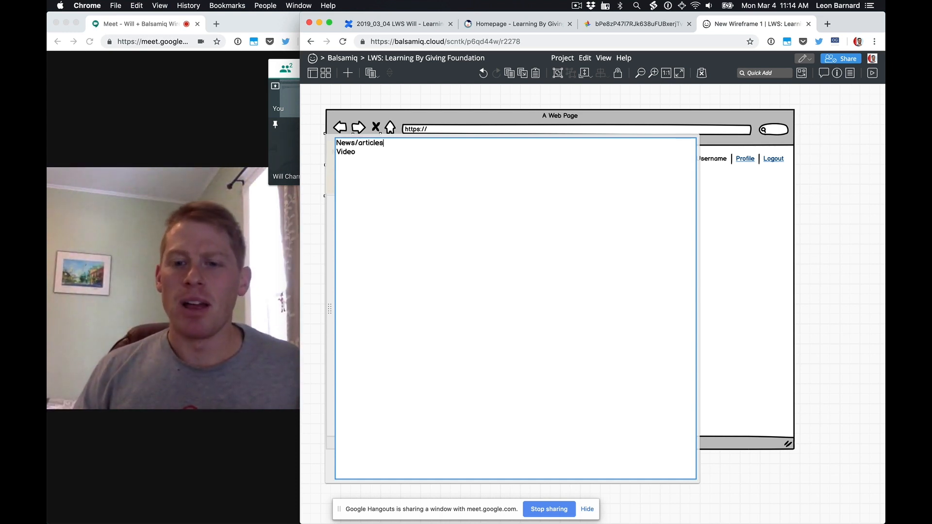
key(Down)
key(Return)
text(PDF)
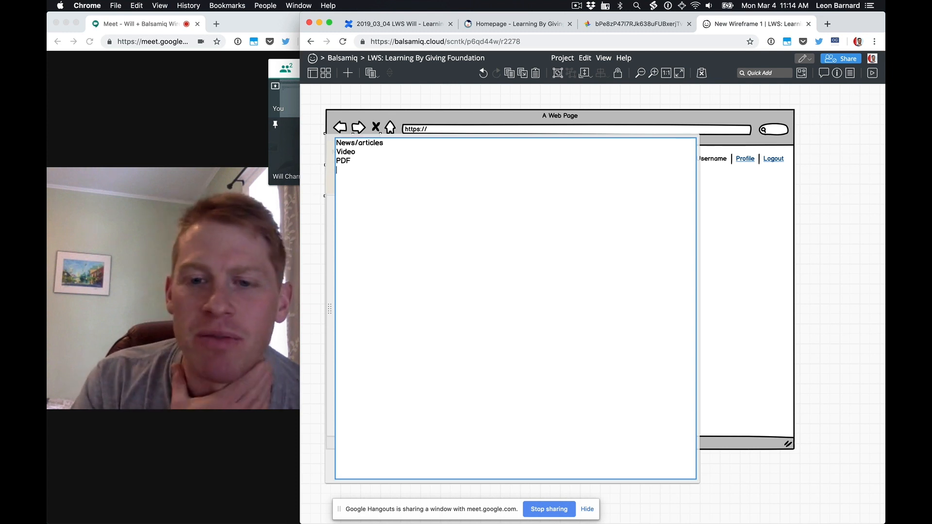
key(Return)
text(Photos)
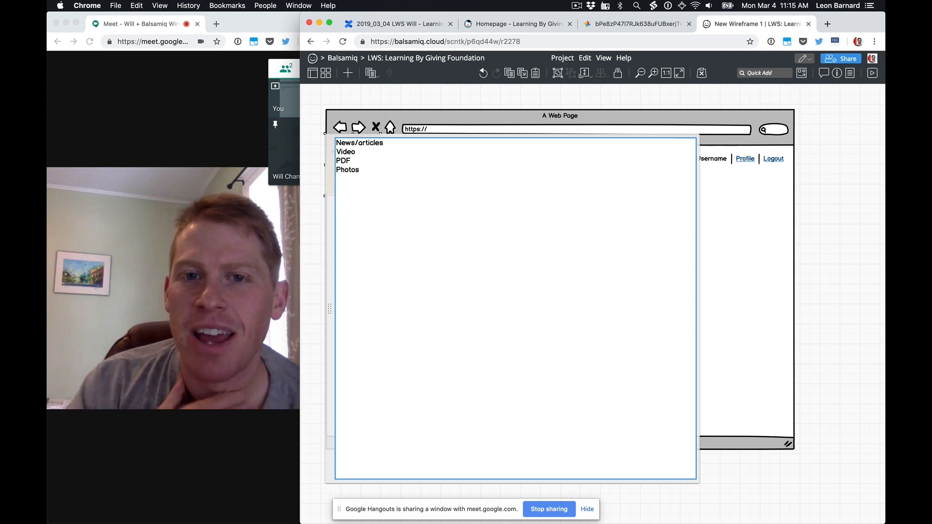
text(/event)
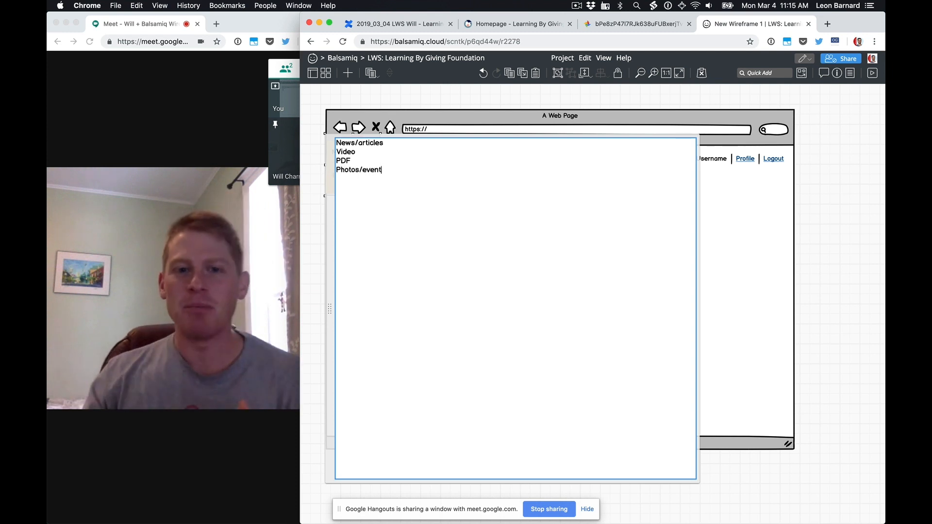
text(s)
click(407, 182)
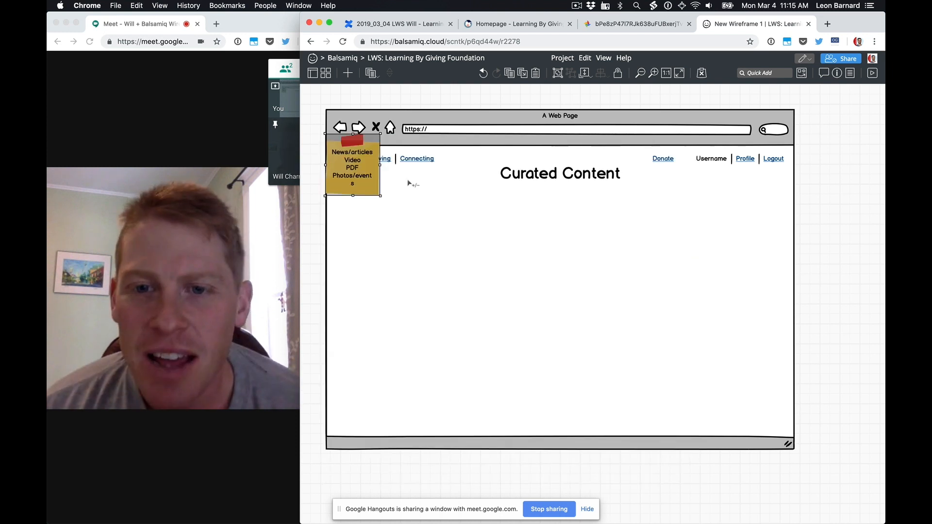
drag(380, 177, 838, 195)
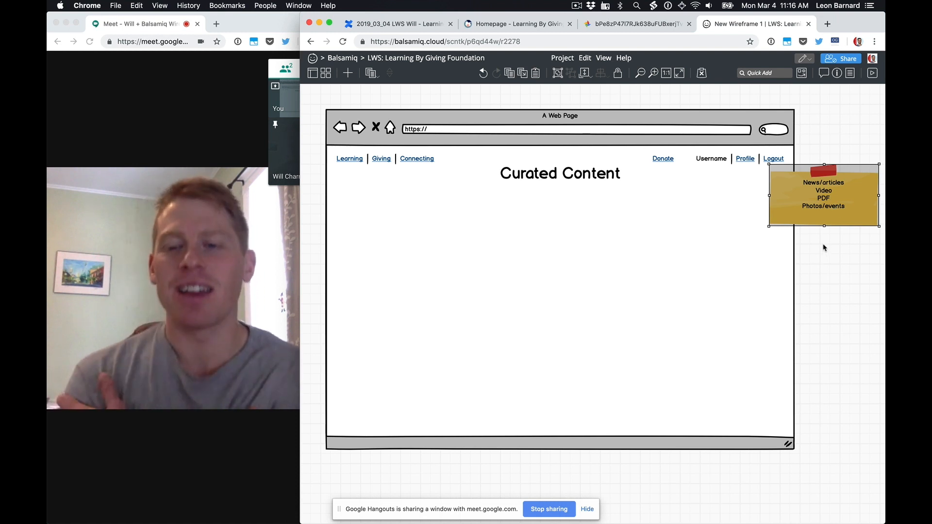
Duplicate the sticky note, replace the copy's text with Search, Filter? and 100+ on separate lines, and place it narrowed over the page's left edge
drag(812, 199, 752, 273)
double_click(752, 273)
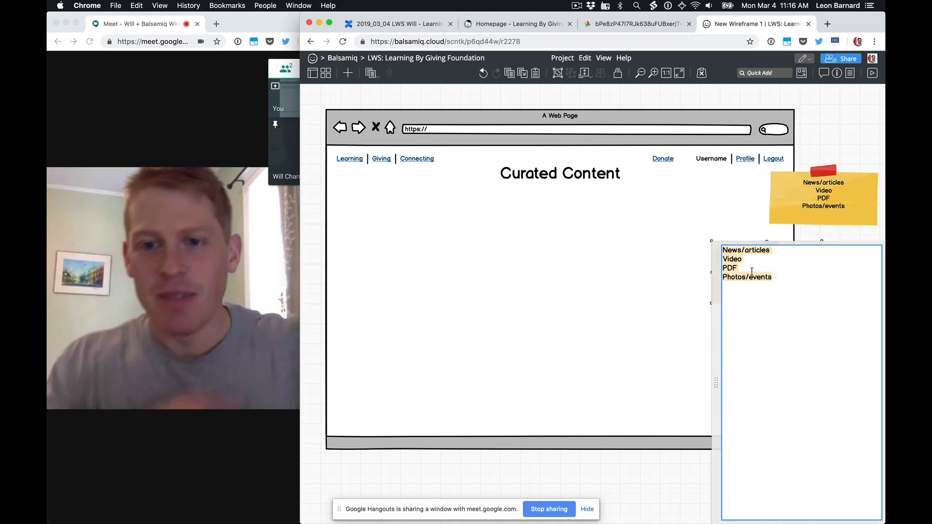
text(Search)
key(Return)
text(F)
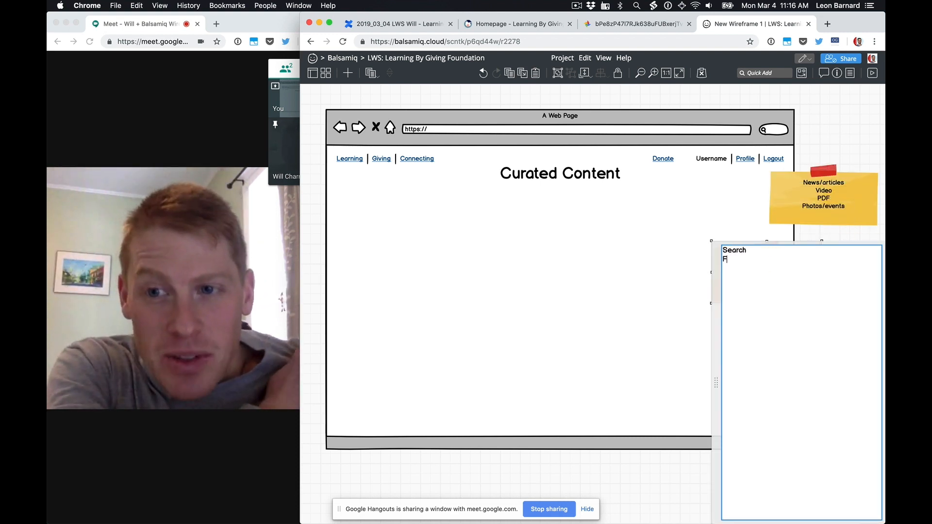
text(ilter?)
key(Return)
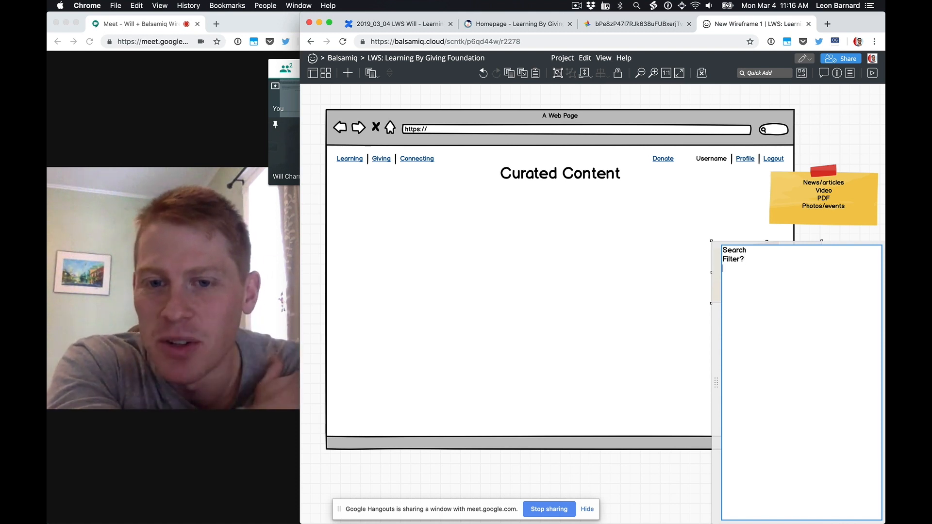
text(100+)
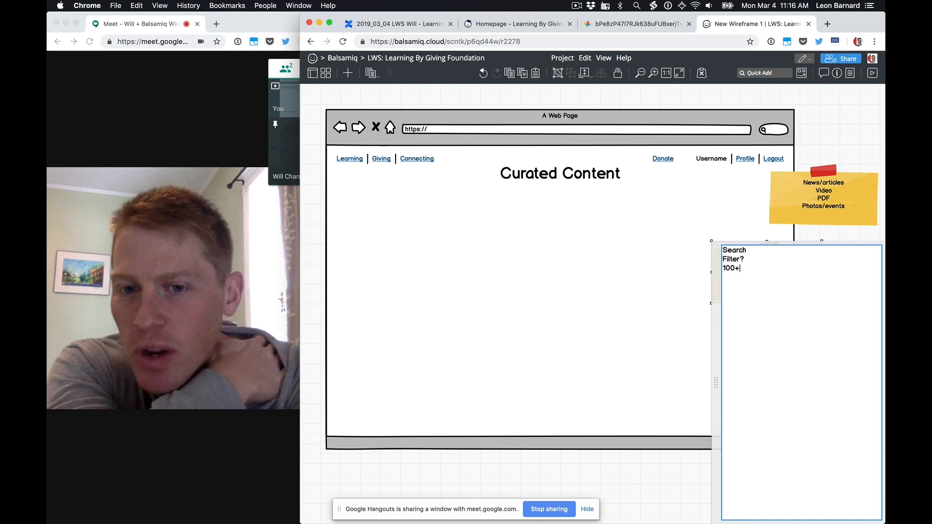
key(super+Return)
drag(816, 273, 769, 273)
drag(748, 303, 331, 204)
Check the Google Meet window, return to the wireframe window, enlarge it to fill the screen and dismiss the presenting notification
click(225, 154)
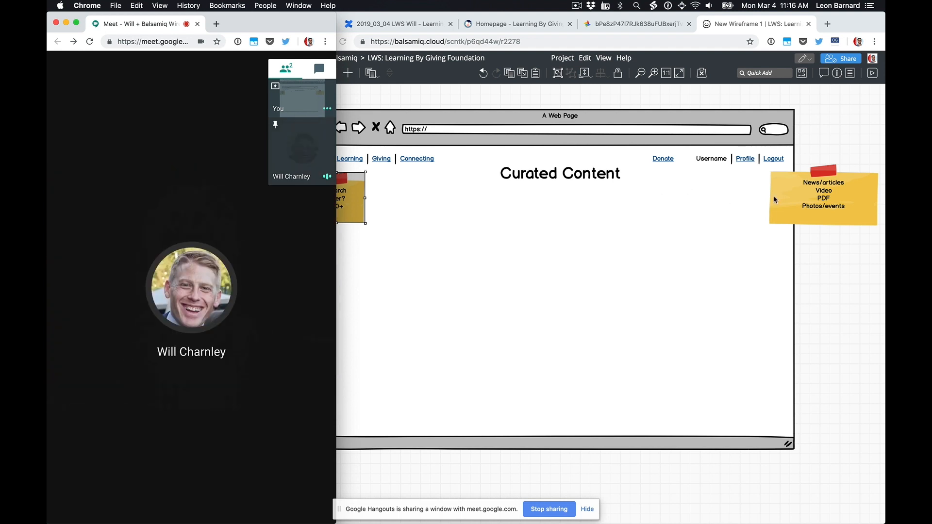
mouse_move(216, 144)
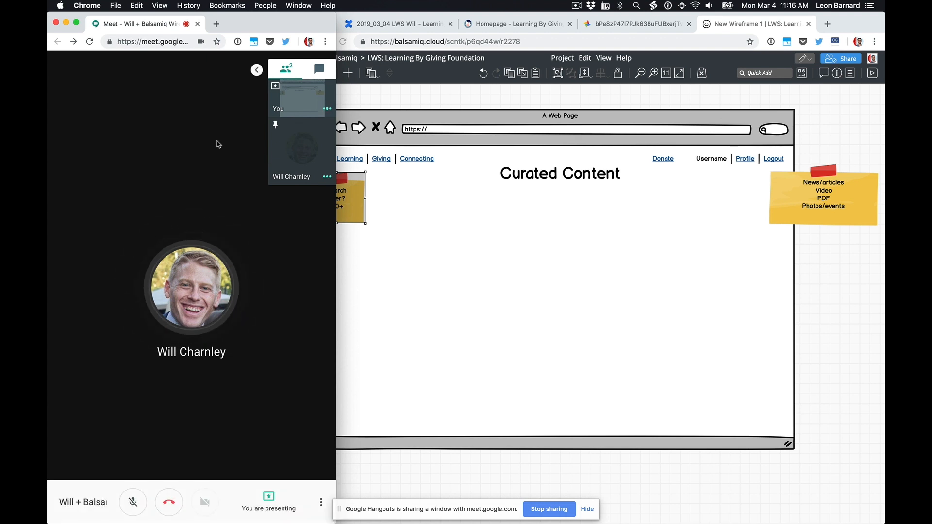
click(420, 252)
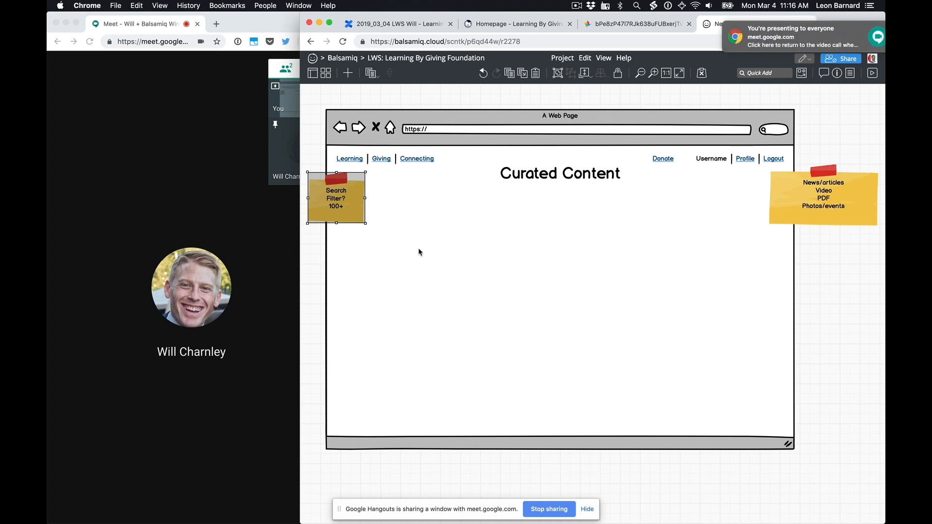
key(ctrl+alt+super+m)
click(858, 31)
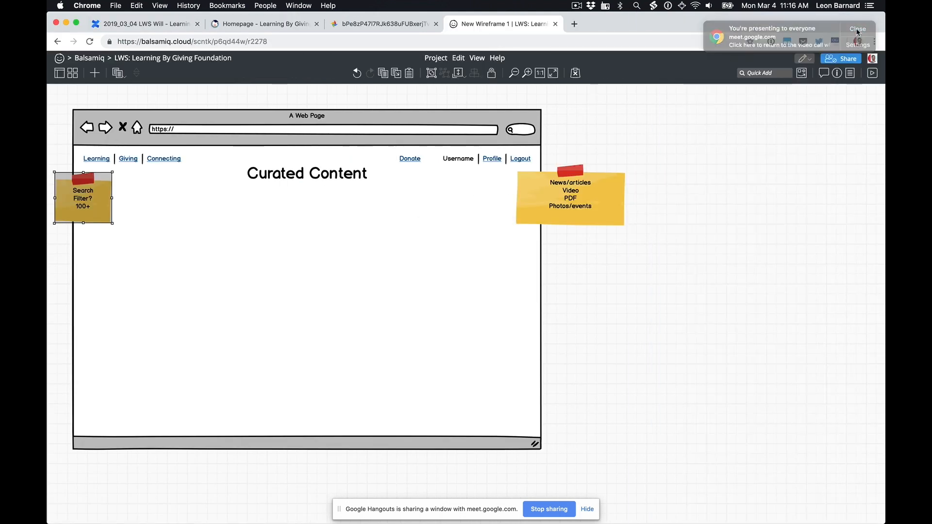
click(643, 238)
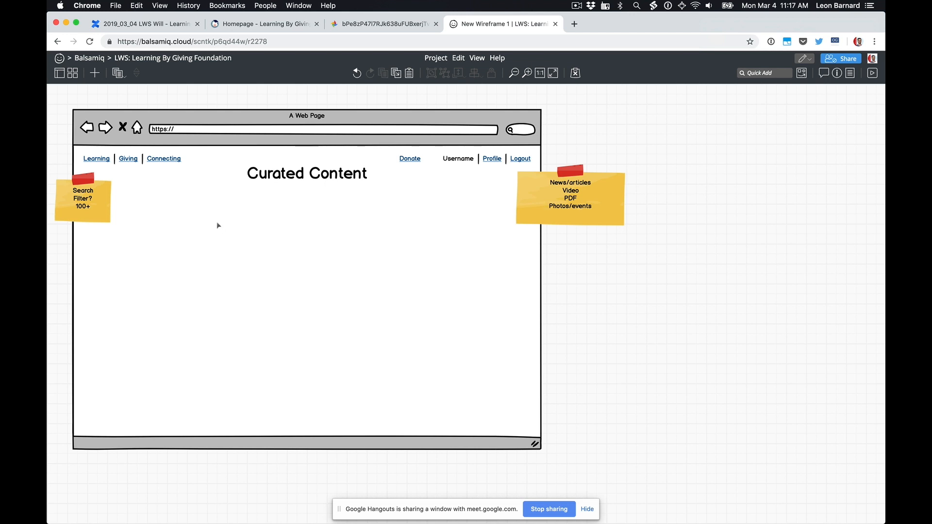
Move the Search/Filter? note outside the page, below the News/articles note, and add a Search Box to the wireframe
drag(83, 204, 591, 267)
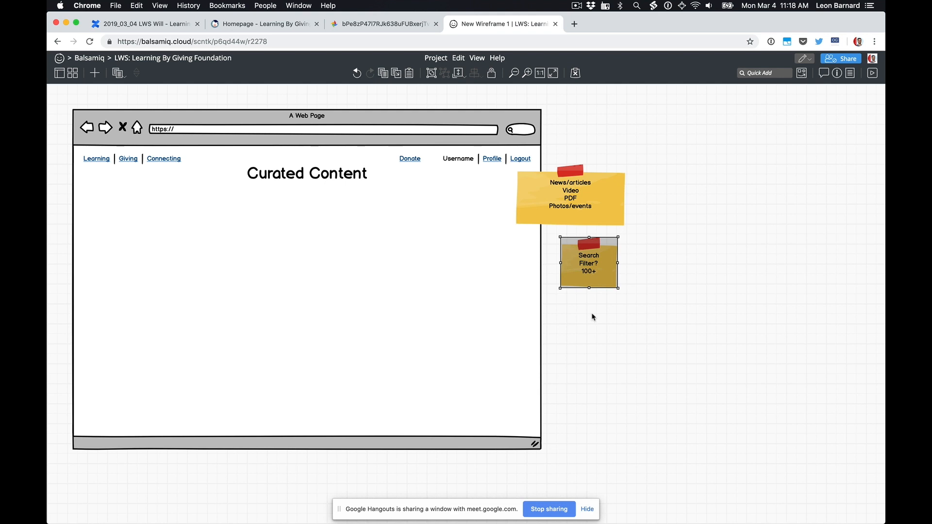
key(slash)
text(sear)
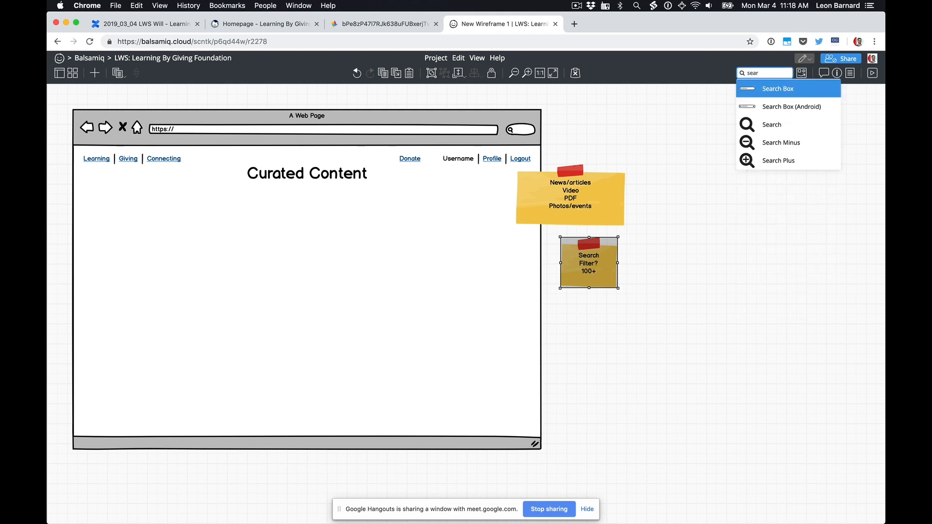
key(Return)
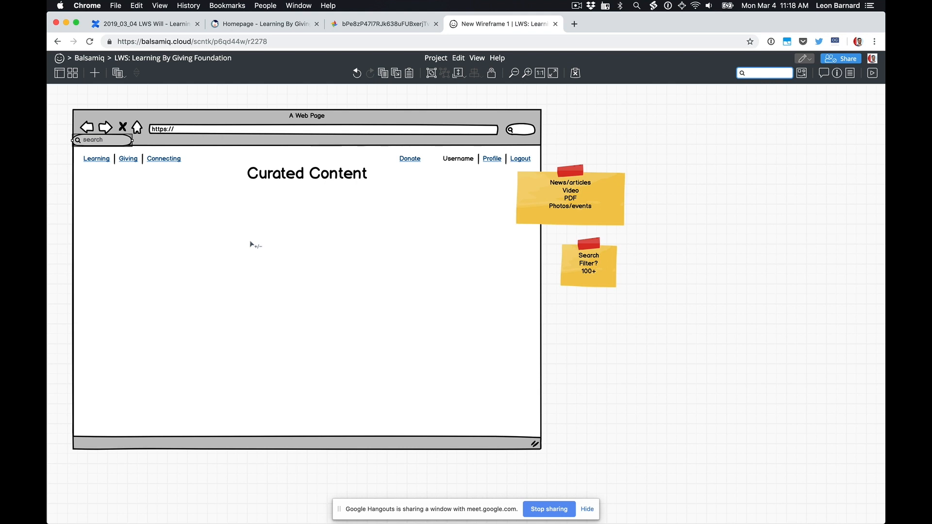
Add a Menu Bar below the Curated Content title and move the search box to the area beneath the Learning, Giving and Connecting links
text(/com)
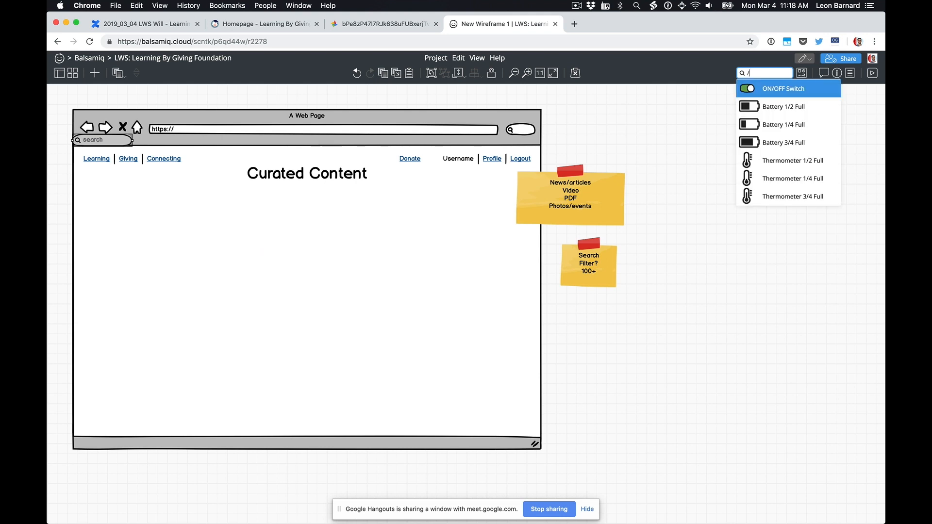
key(BackSpace)
key(BackSpace)
key(BackSpace)
key(BackSpace)
text(men)
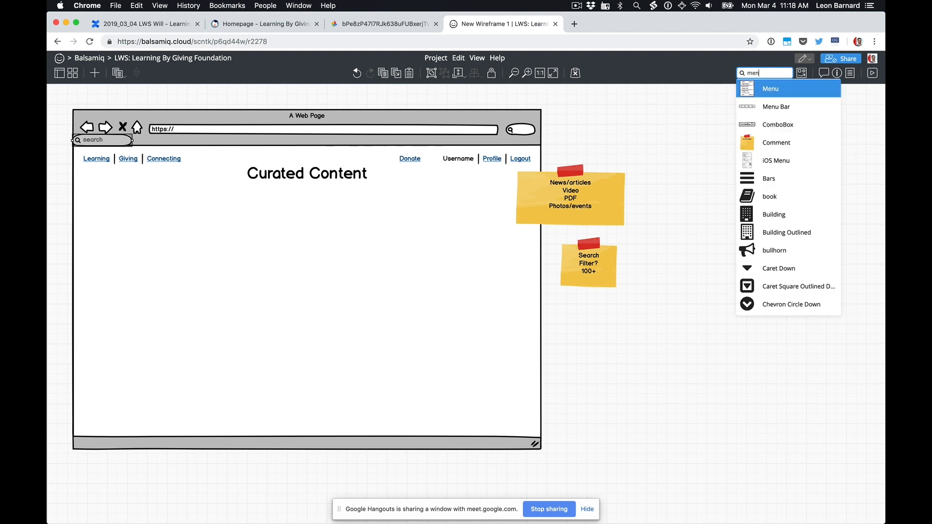
key(Down)
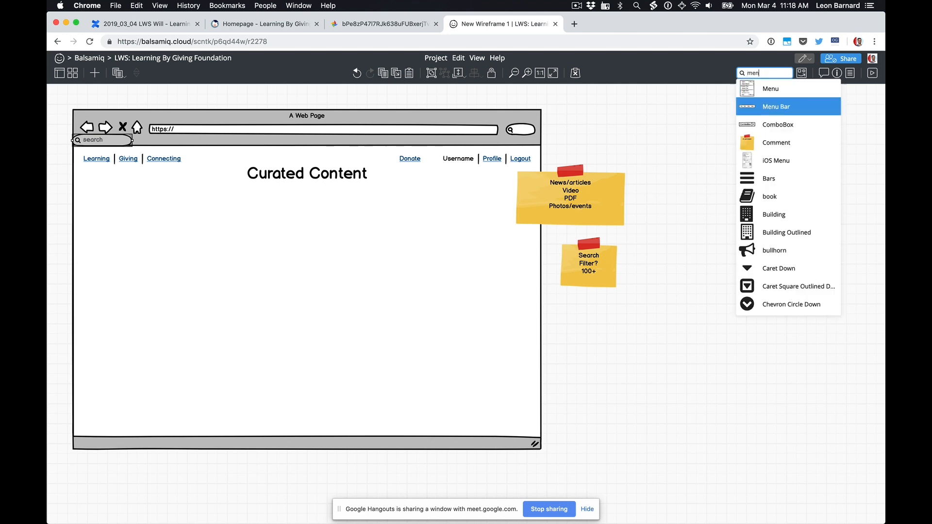
key(Return)
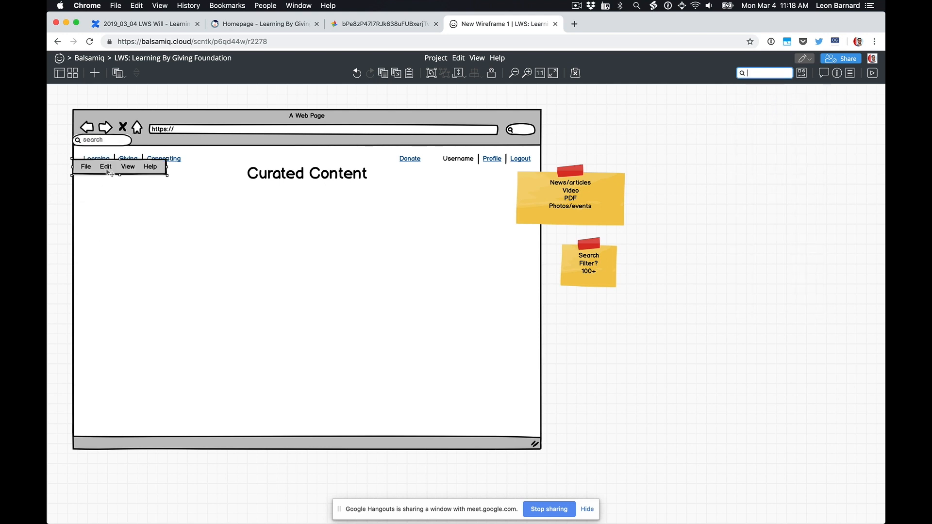
drag(107, 173, 277, 220)
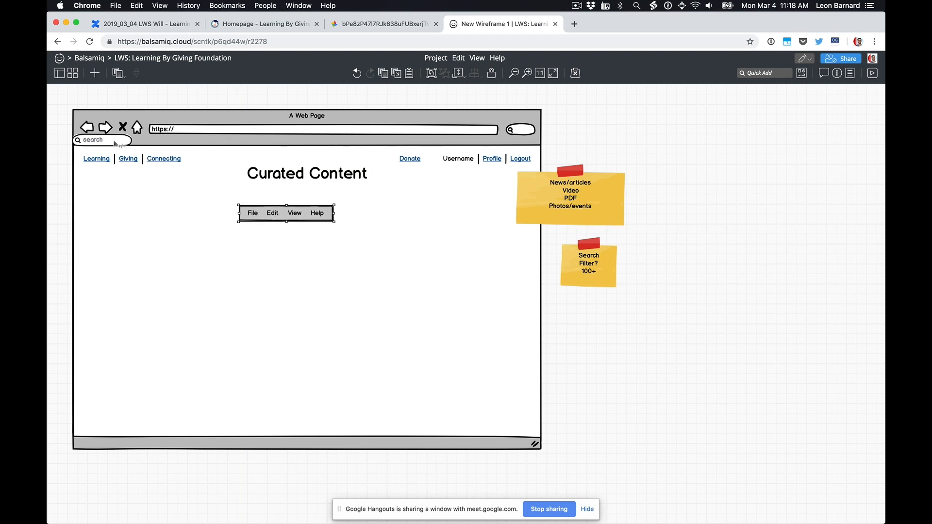
drag(118, 143, 163, 201)
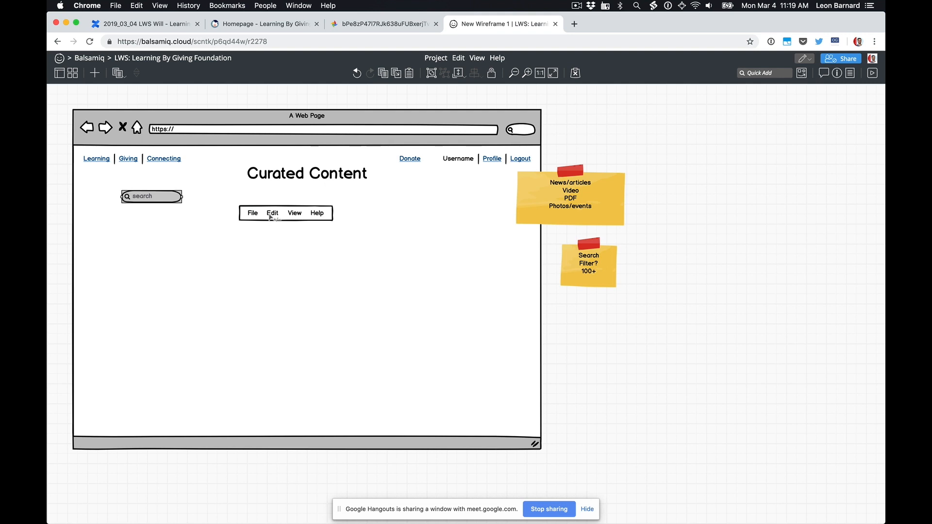
Park the menu bar outside the page above the sticky notes, and place the search box, widened, directly under the Curated Content title
drag(271, 216, 633, 128)
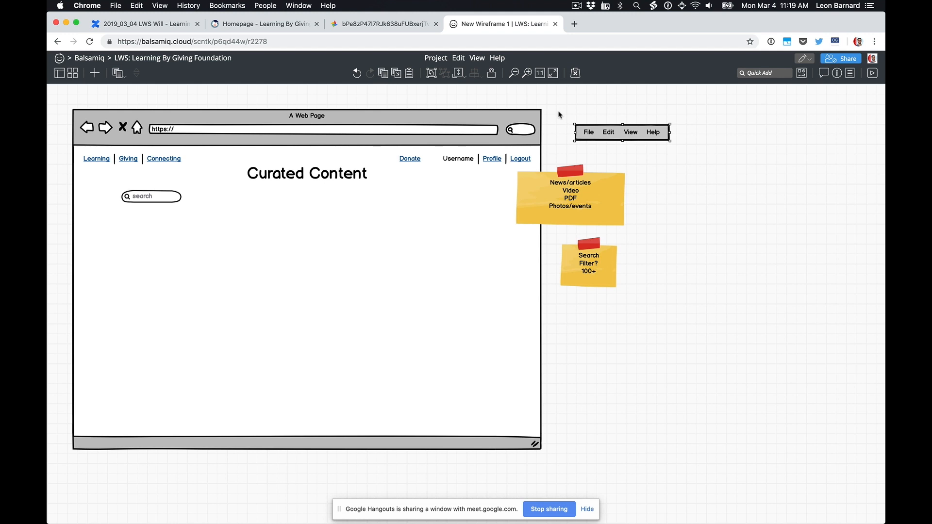
click(560, 115)
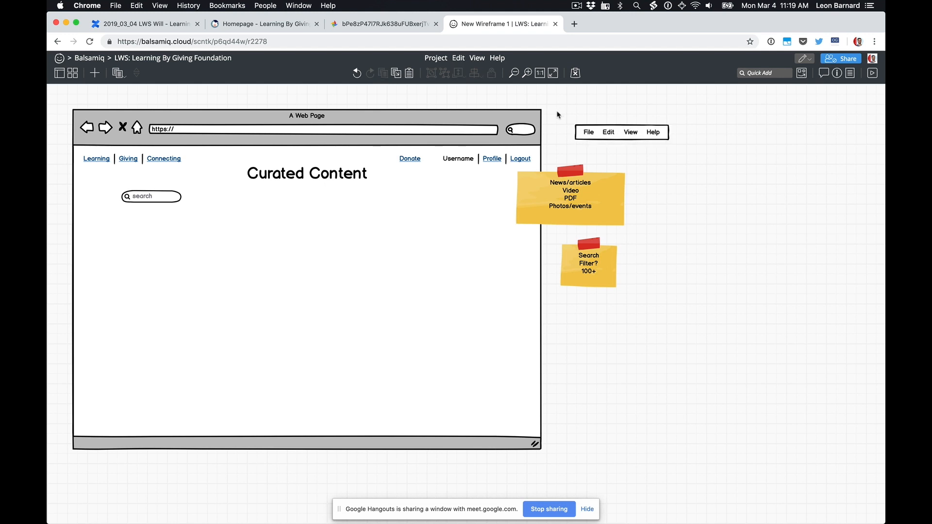
click(164, 200)
drag(164, 200, 400, 195)
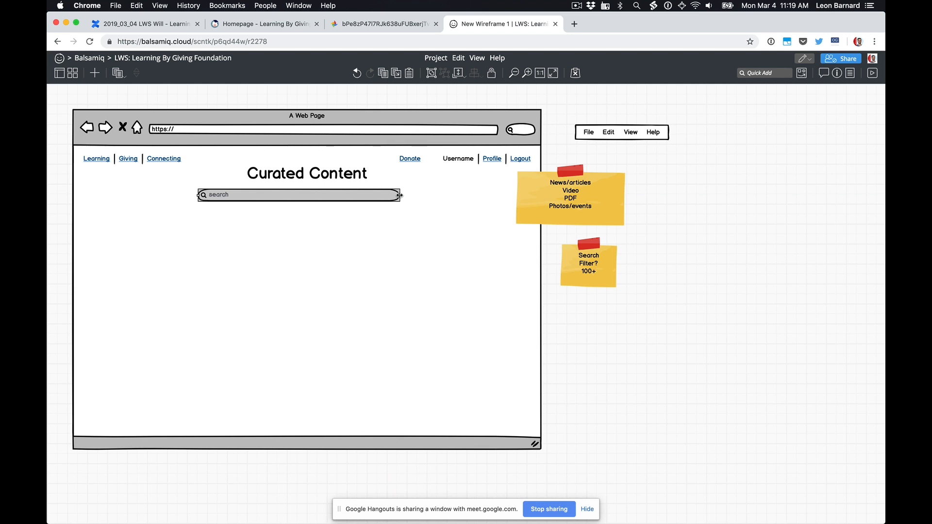
Add a Tree Pane as a tall, narrow column down the page's left side, and move the News/articles note into the content area beside it
click(549, 257)
text(tre)
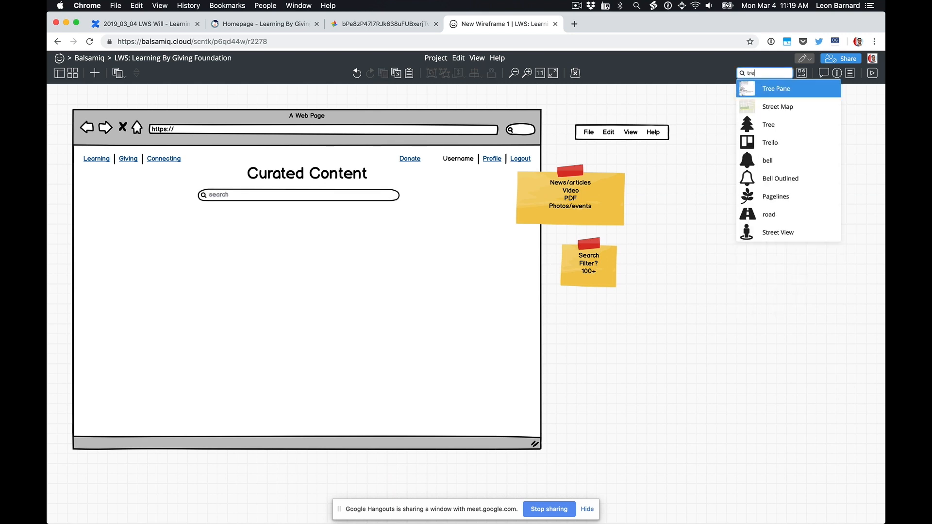
key(Return)
drag(150, 210, 156, 280)
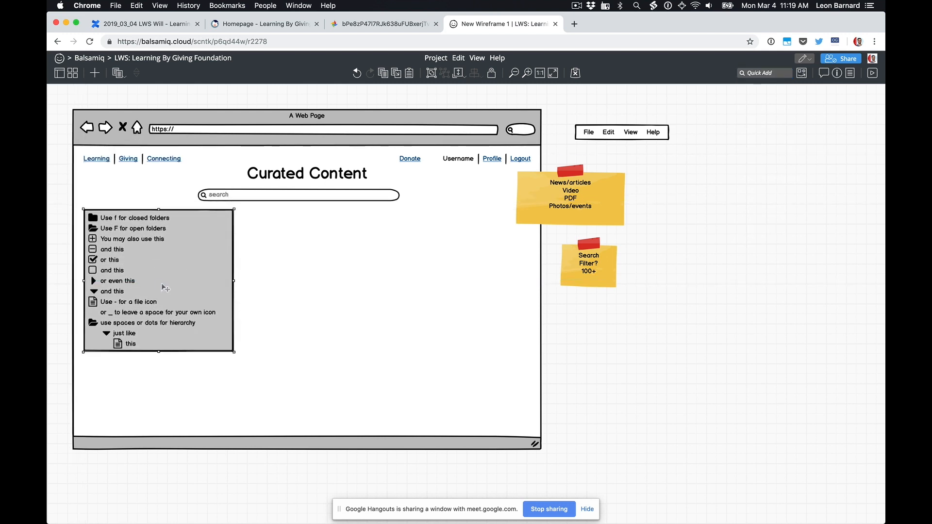
drag(232, 352, 191, 411)
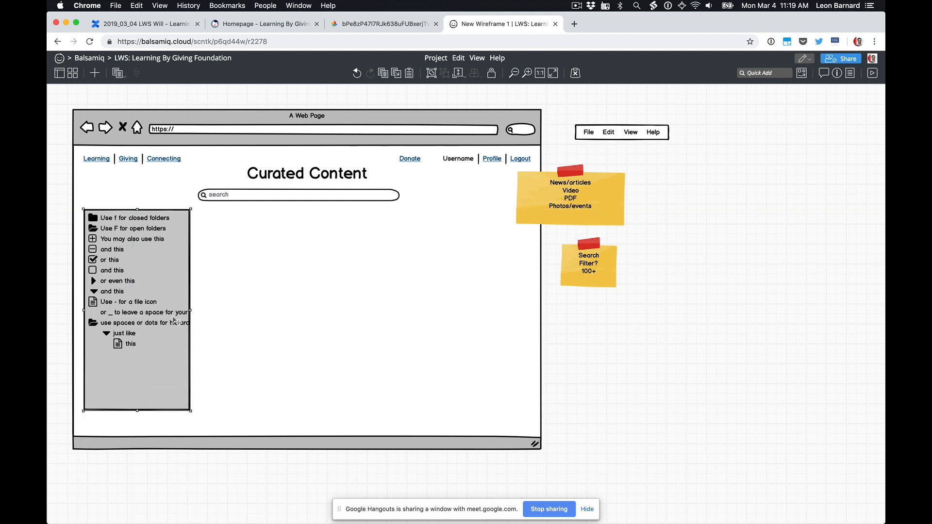
drag(190, 314, 182, 315)
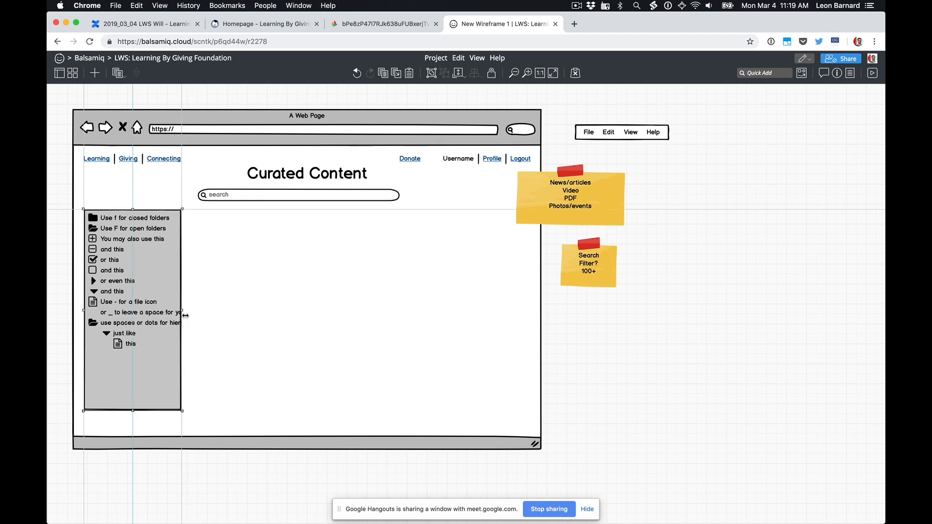
drag(140, 411, 139, 420)
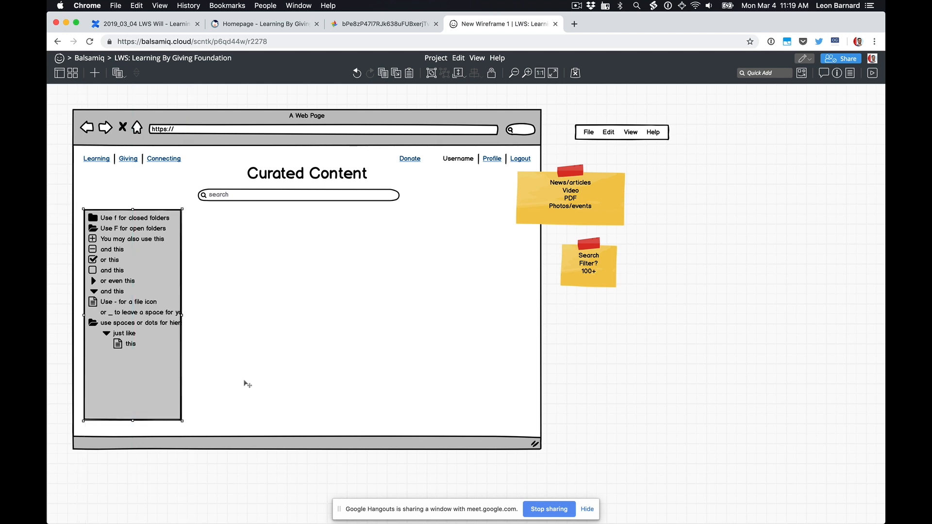
drag(558, 195, 316, 290)
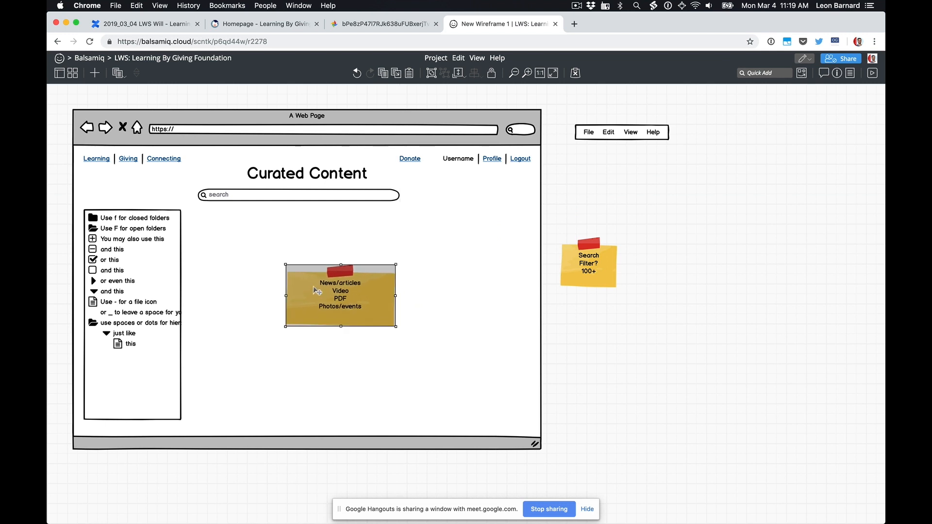
Delete the tree pane's sample lines except the checked and unchecked checkbox lines
click(140, 278)
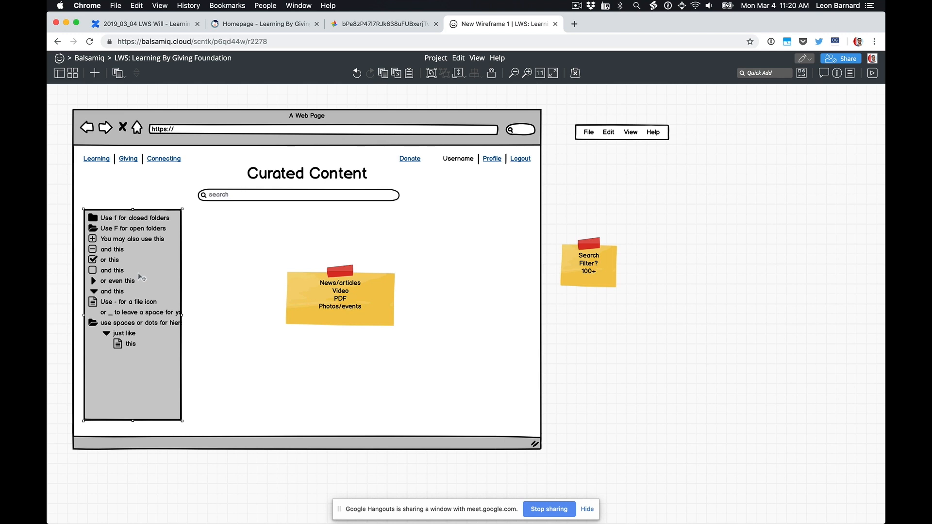
double_click(141, 277)
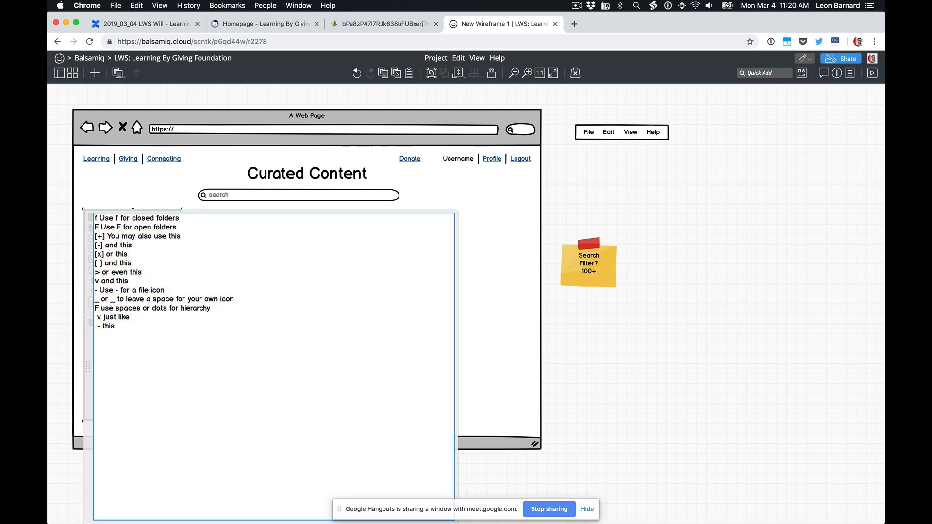
key(shift+Down)
key(shift+Down)
key(shift+Down)
key(shift+Down)
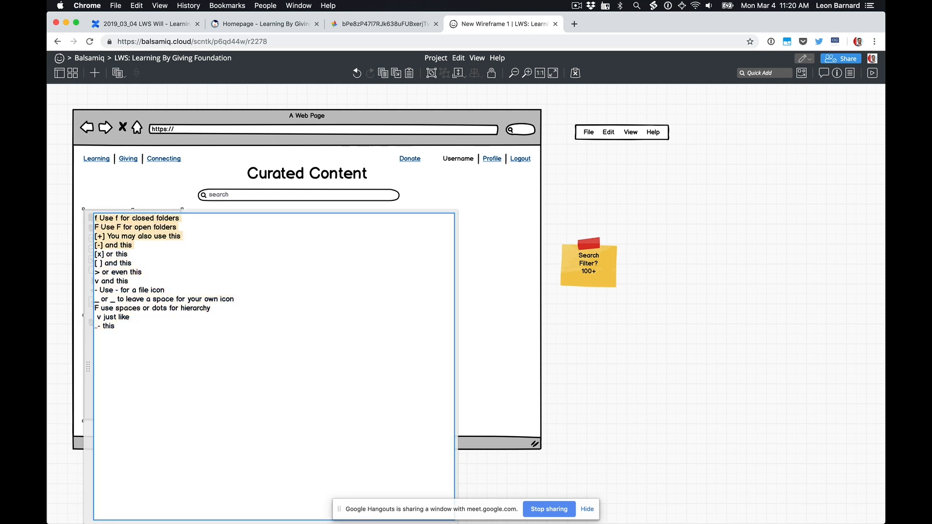
key(BackSpace)
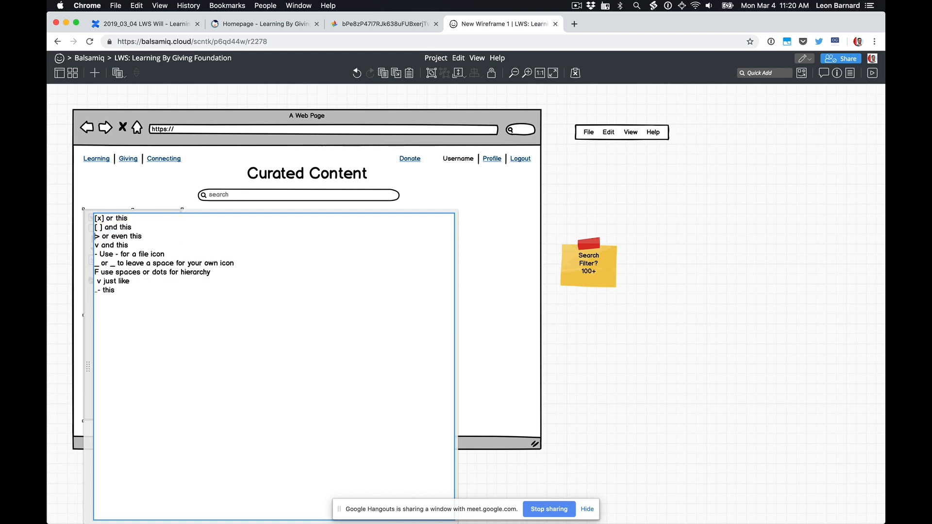
key(shift+Down)
key(shift+Down)
key(shift+Down)
key(shift+Down)
key(shift+Down)
key(shift+Down)
key(shift+Down)
key(BackSpace)
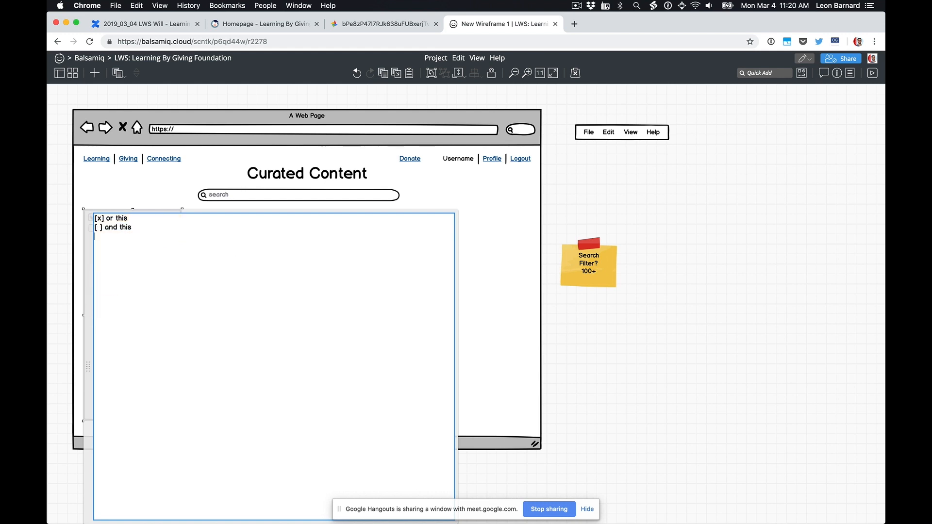
Label the tree pane's two checkbox lines Frameworks and Interviews, and mark Interviews as checked too
key(alt+shift+Left)
key(alt+shift+Left)
click(138, 221)
key(alt+shift+Left)
key(alt+shift+Left)
text(From th)
key(BackSpace)
key(BackSpace)
key(BackSpace)
key(BackSpace)
key(BackSpace)
text(ameworks)
key(Down)
key(alt+shift+Left)
key(alt+shift+Left)
text(Inter)
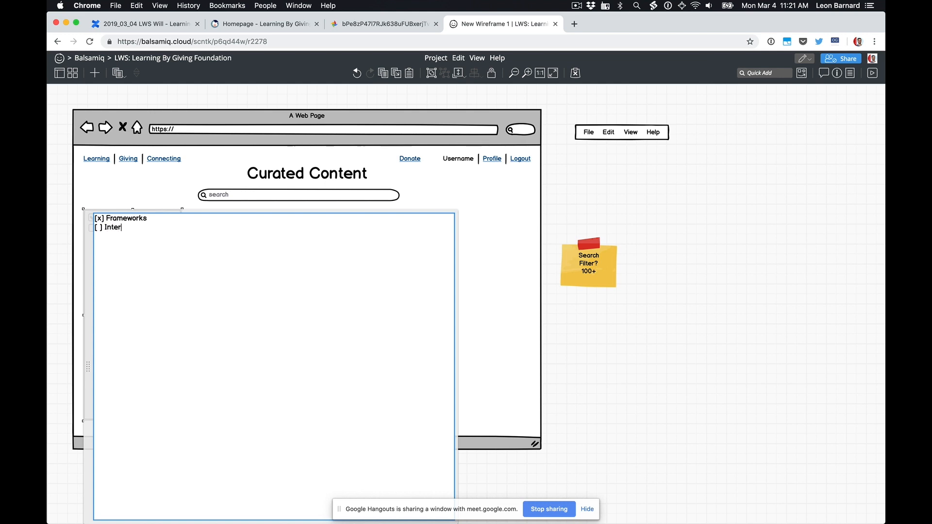
text(views)
key(super+Left)
key(Right)
key(shift+Right)
text(x)
Add a third checked line reading News Stories to the tree pane and finish editing its text
key(Return)
text([x] News s)
key(BackSpace)
text(Stories)
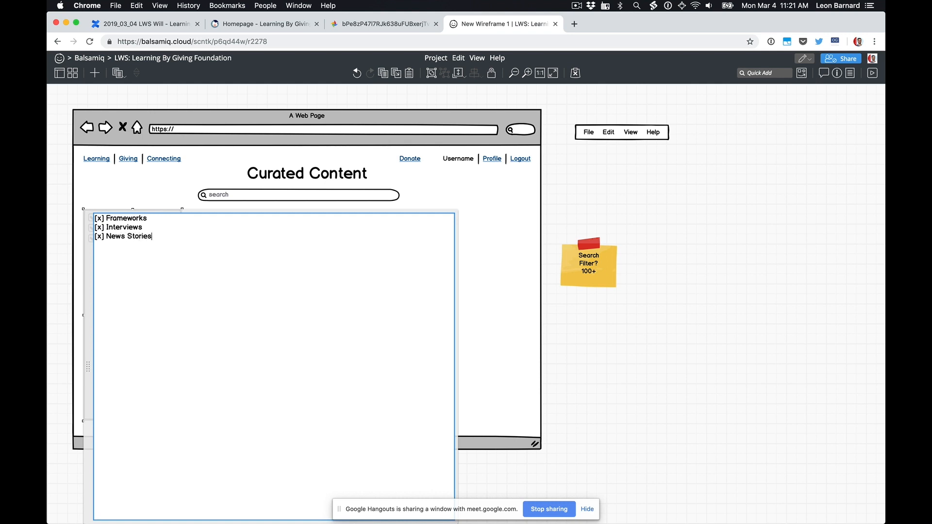
key(Escape)
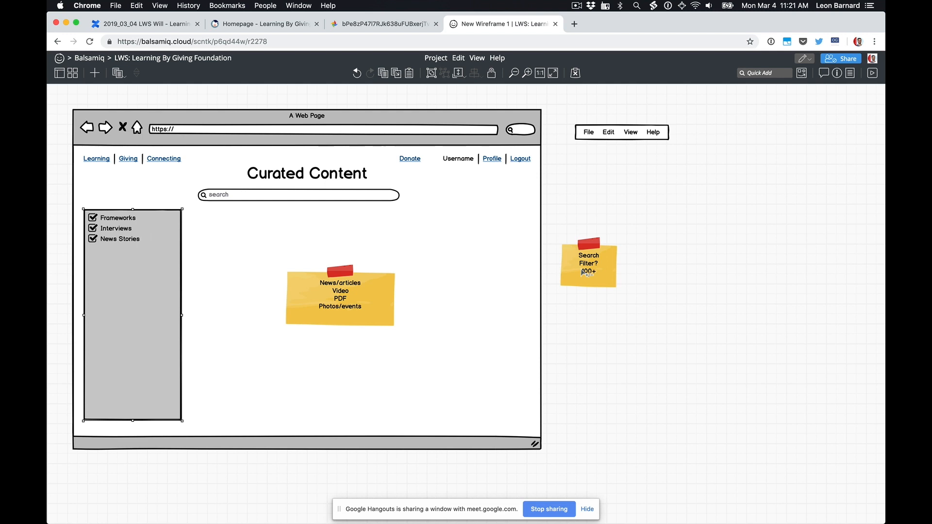
Add two more checked lines to the tree pane, Teaching Toolkits followed by TBD, and finish editing its text
double_click(167, 244)
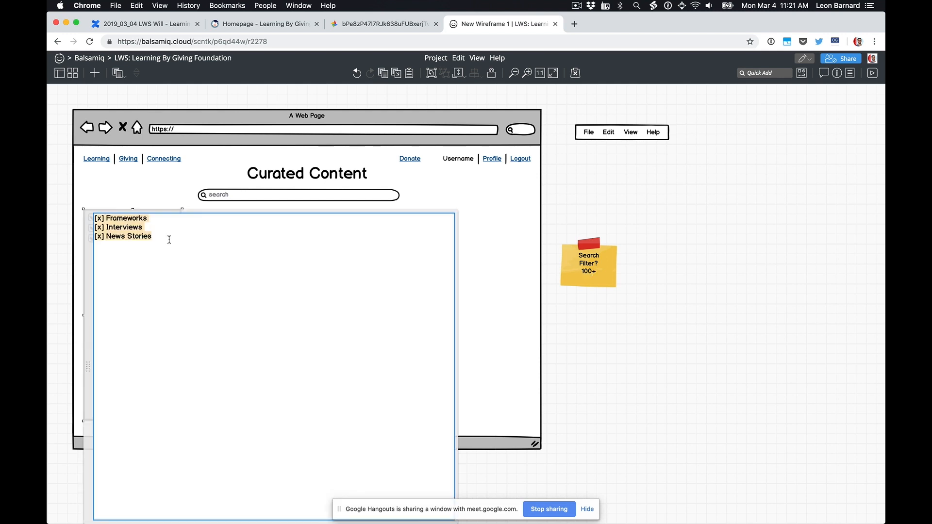
click(172, 239)
key(Return)
text([x])
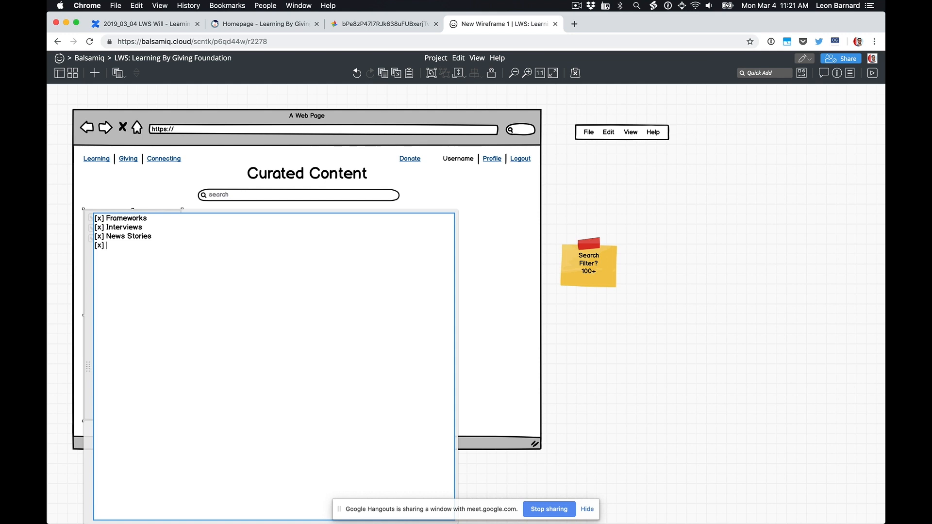
text( TBD)
key(super+Right)
key(Return)
text([x] Teac)
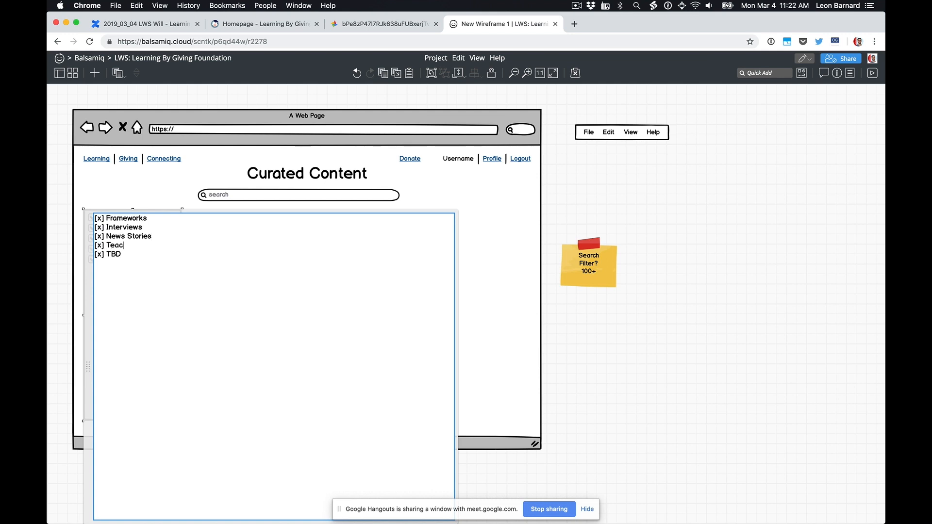
text(hing Toolkits)
key(super+Return)
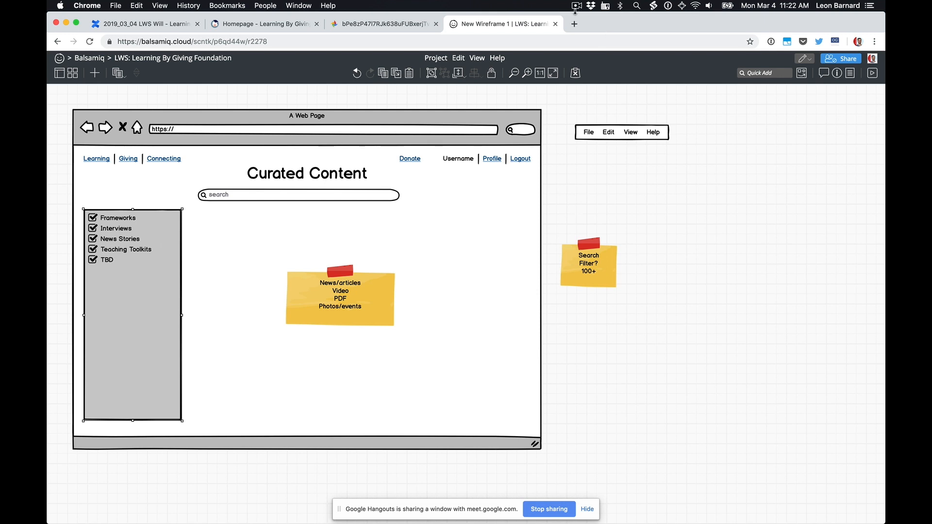
Open balsamiq.com/learn in a new browser tab and examine the card layout of its Knowledge Base Articles page
click(574, 24)
text(balsamiq.com/learn)
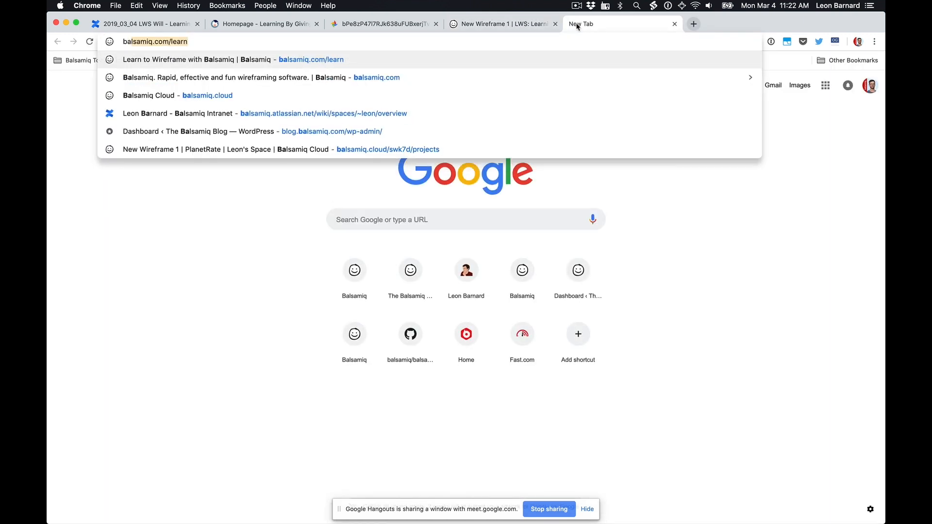
key(Return)
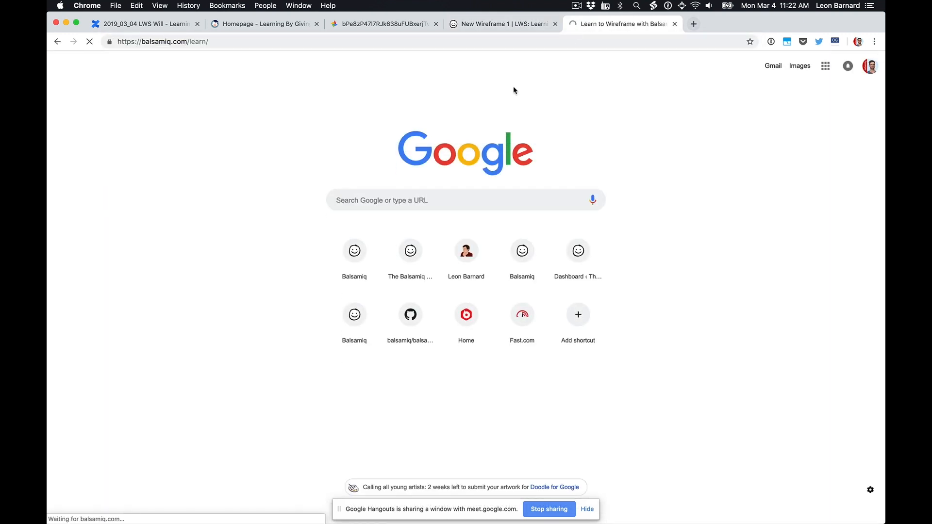
click(527, 322)
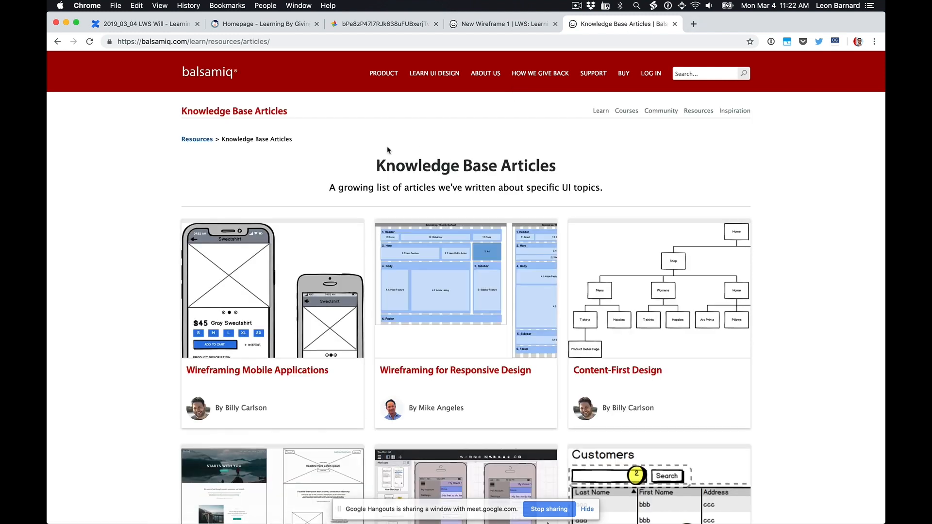
scroll(388, 150, down, 2)
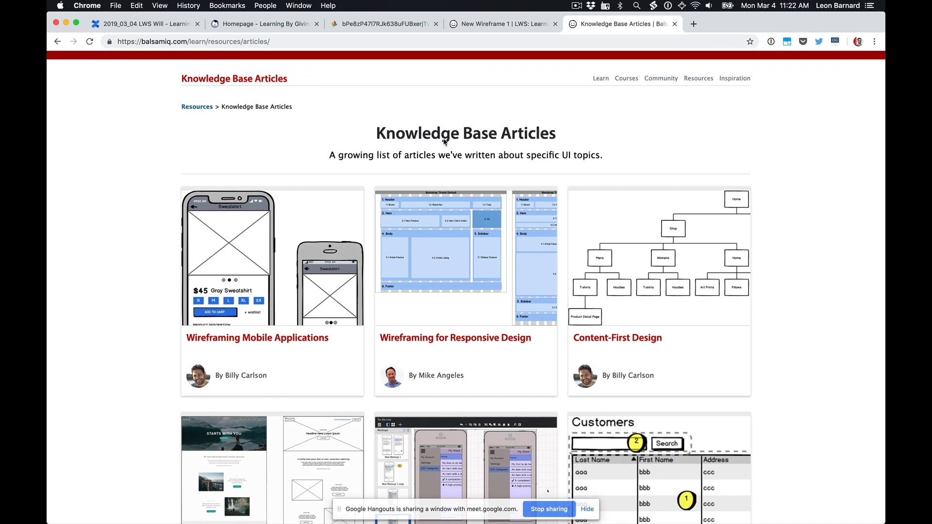
Open the Balsamiq blog in another browser tab and examine how its article cards and category filters are laid out
key(cmd+t)
text(blog)
key(Return)
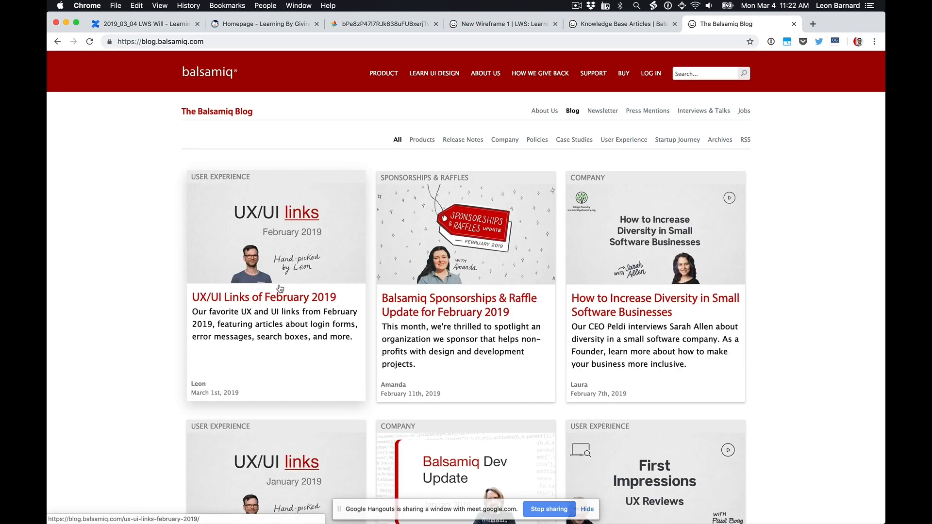
scroll(301, 227, down, 2)
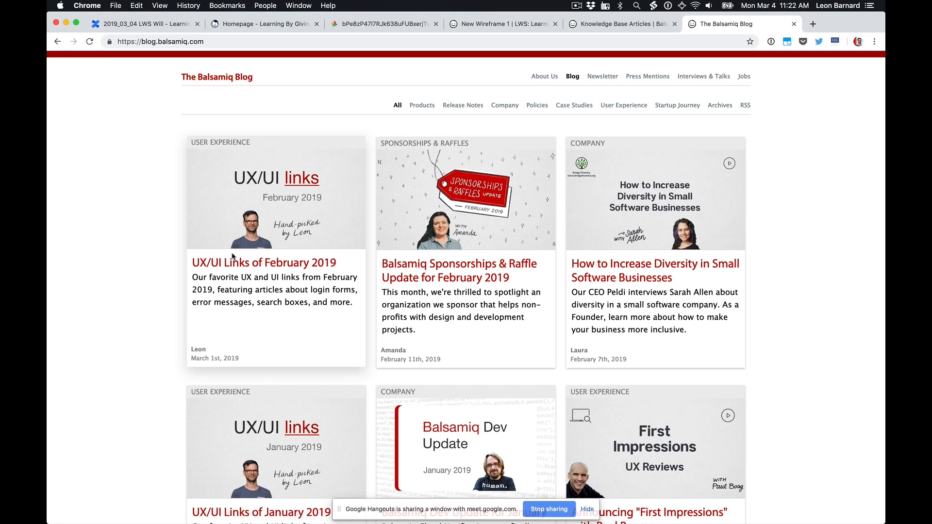
scroll(166, 229, down, 2)
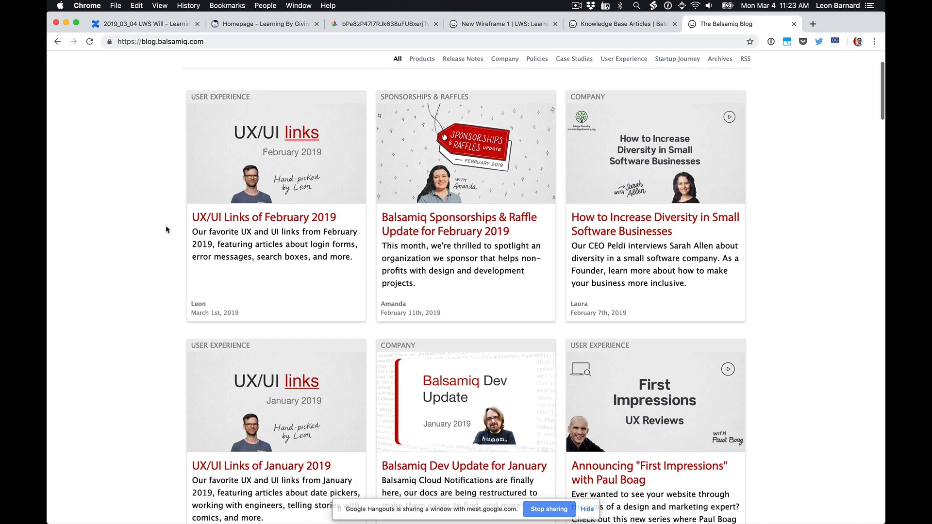
Examine the Product Features cards under Inspiration's Live Wireframing Sessions on the Balsamiq site, and return to the wireframe with nothing selected
key(ctrl+shift+Tab)
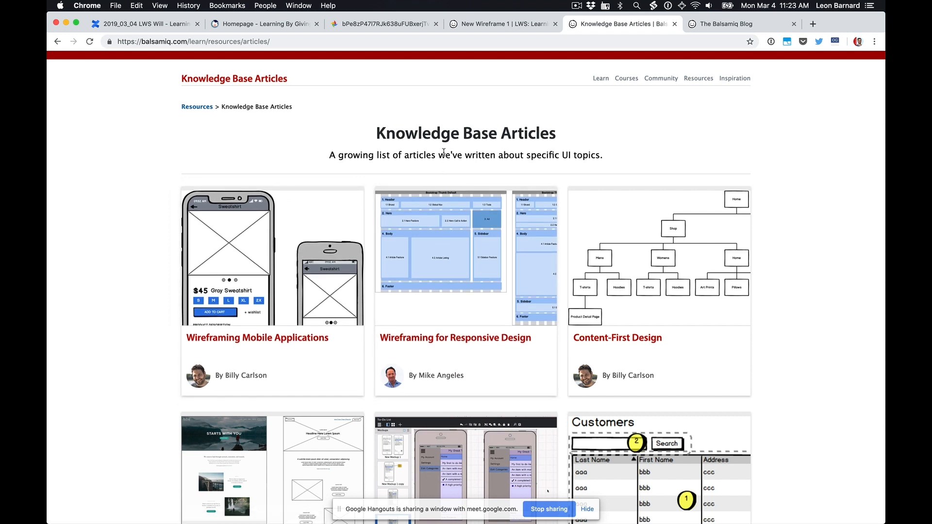
super+click(625, 79)
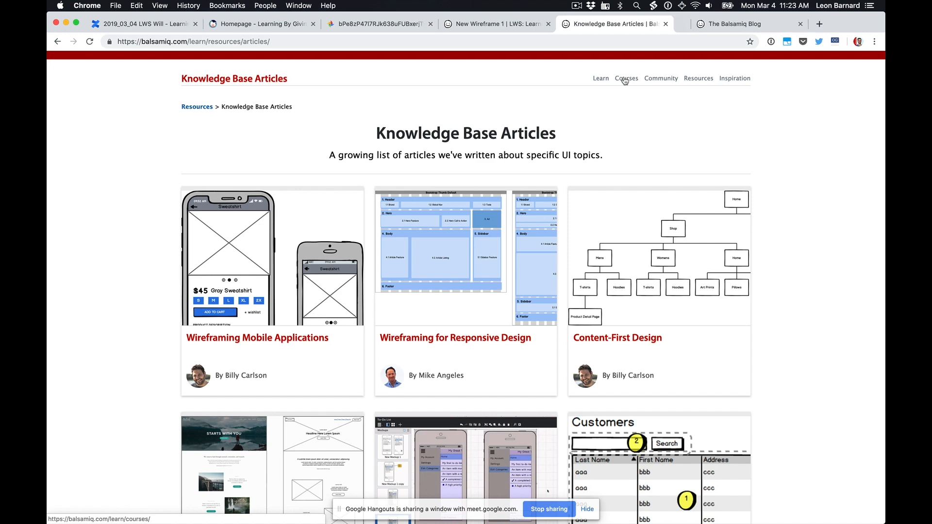
super+click(733, 79)
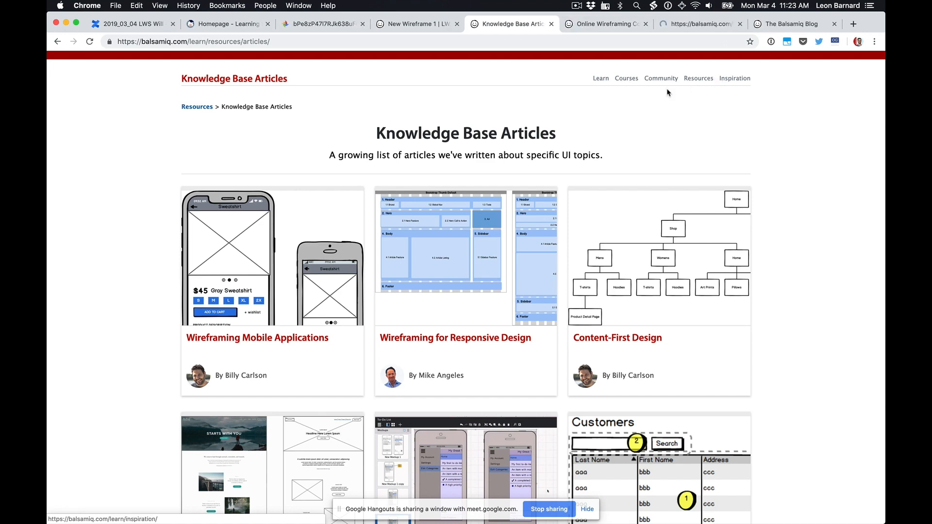
key(ctrl+Tab)
key(super+w)
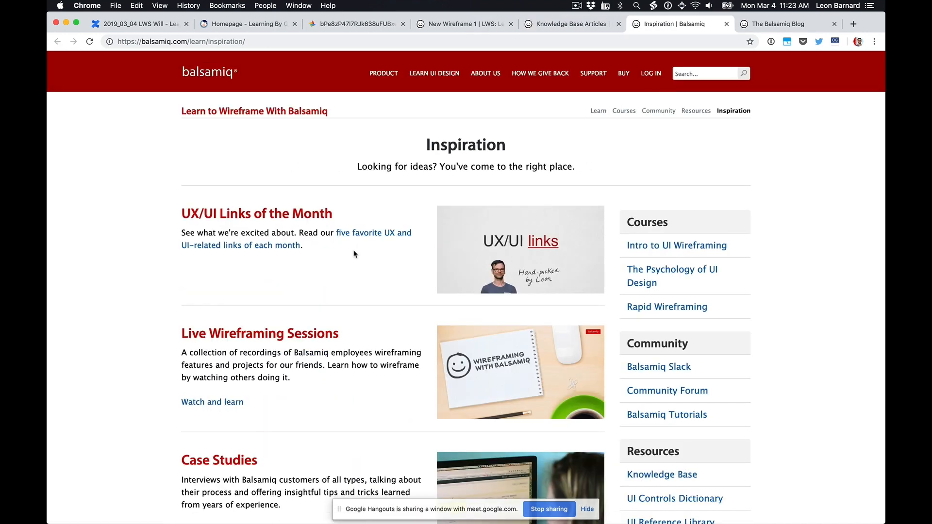
click(291, 335)
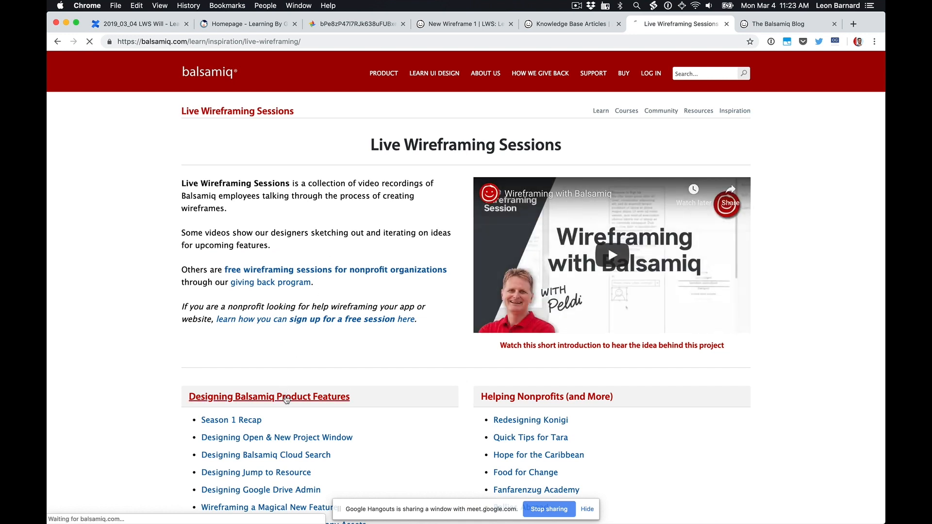
click(286, 397)
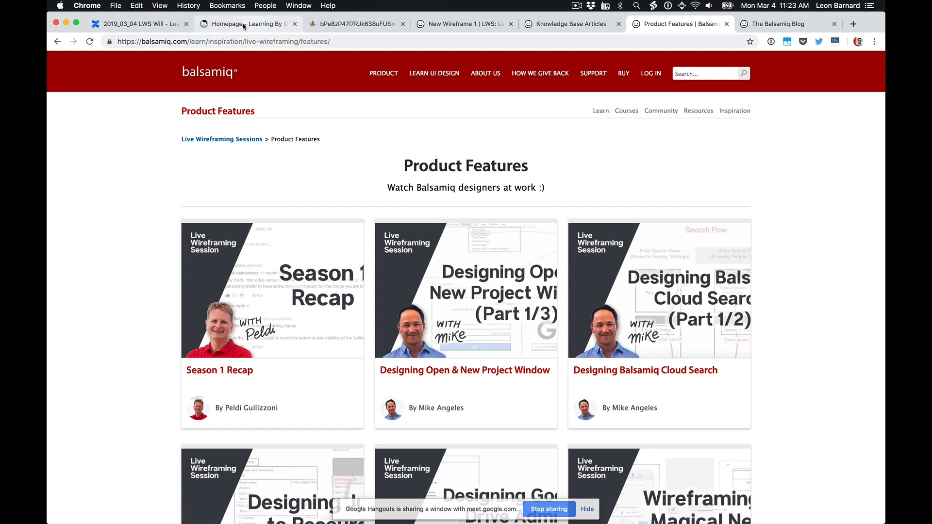
click(458, 28)
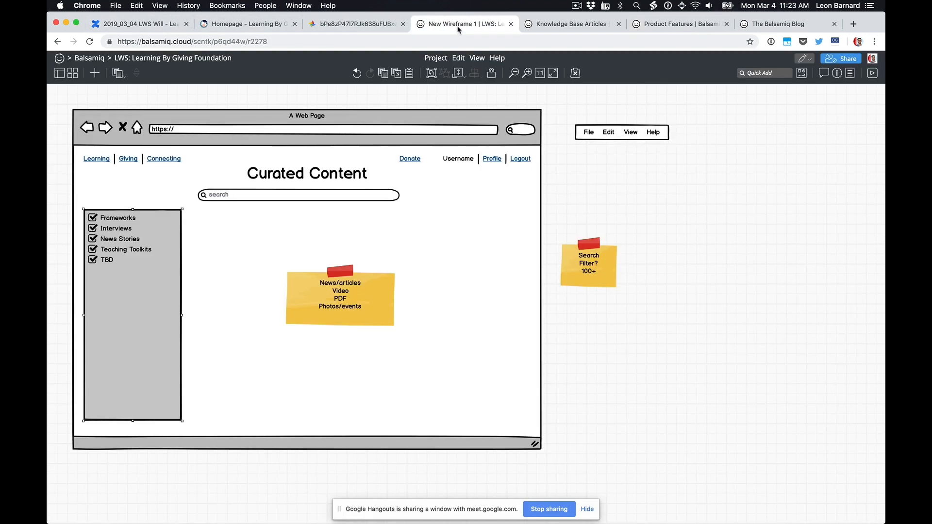
click(638, 190)
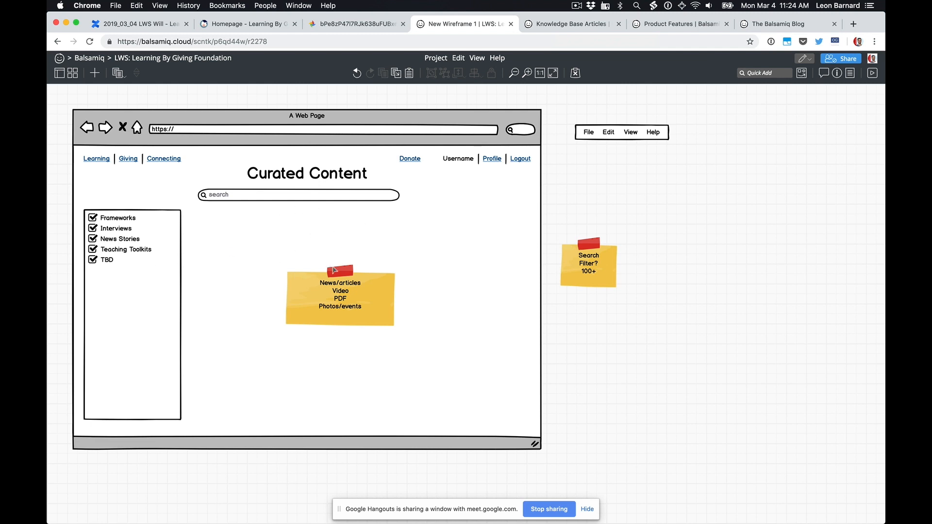
Add a Rectangle to the page and place it just below the search box
text(rec)
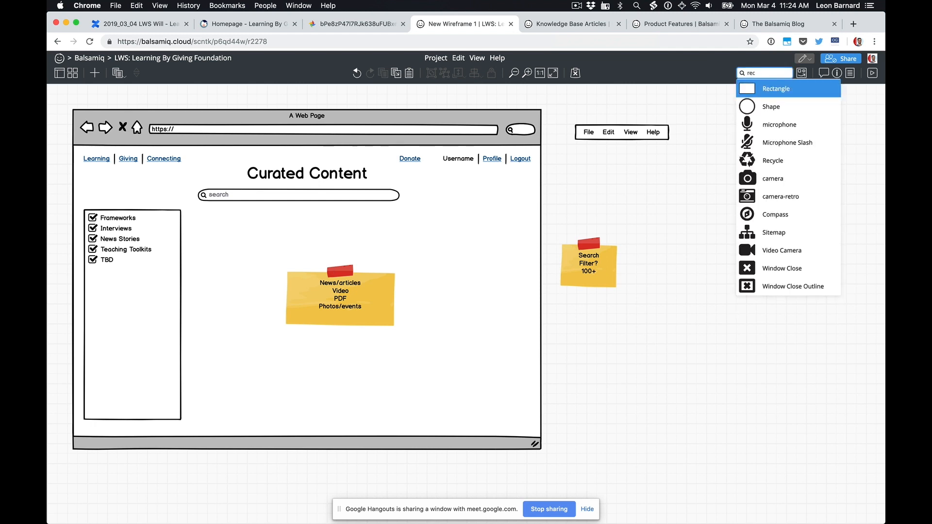
key(Return)
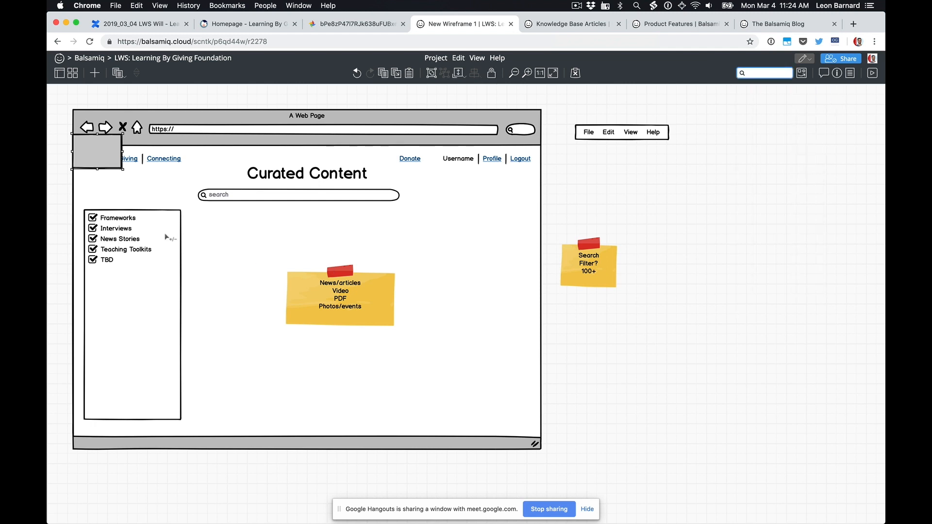
drag(104, 161, 229, 228)
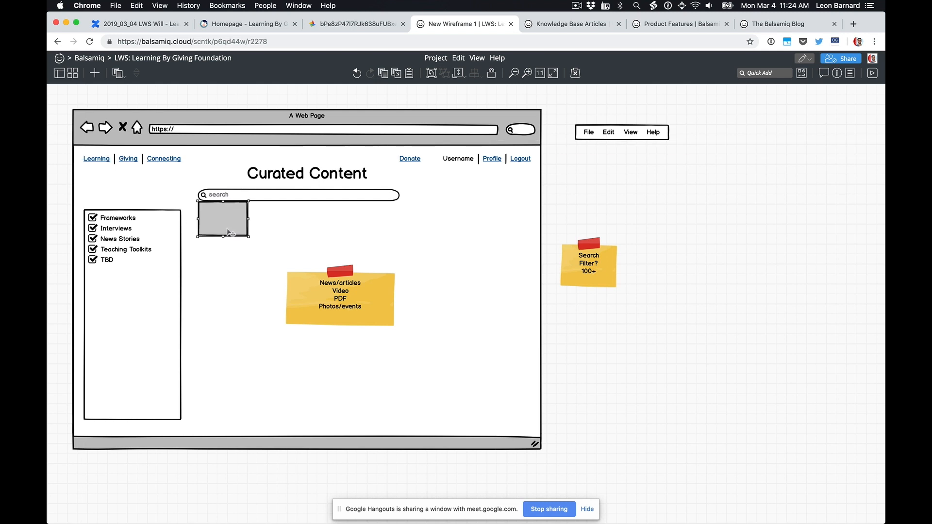
Replace the rectangle with a square-type Shape of about 143 × 136 below the search box, and move the News/articles note off the page
text(sha)
key(Return)
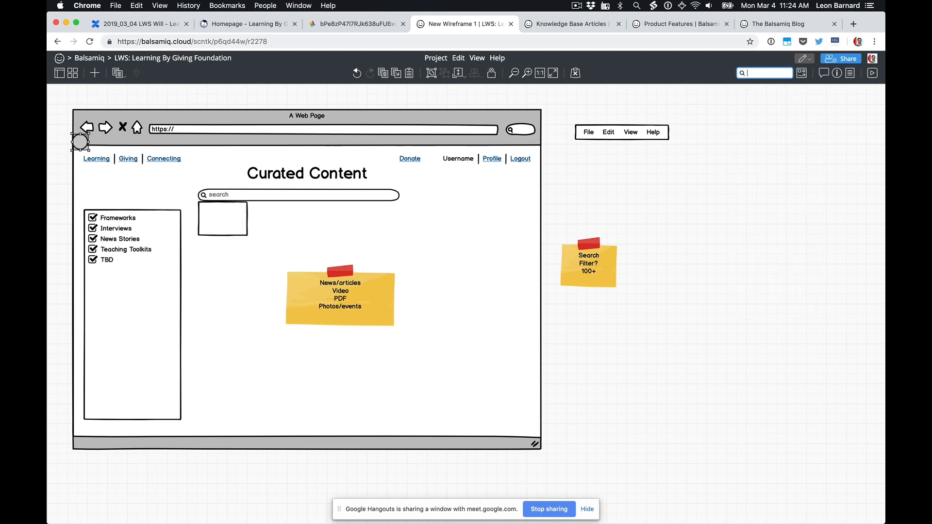
click(838, 74)
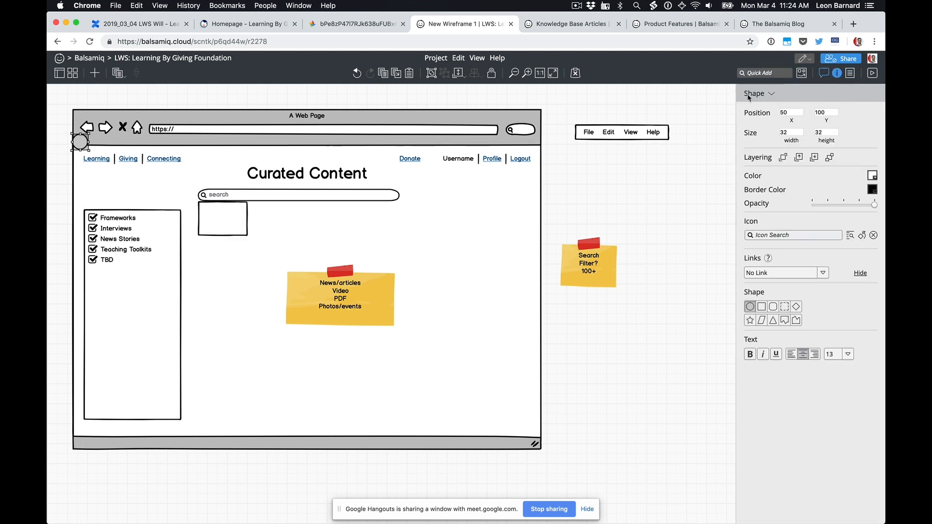
click(761, 307)
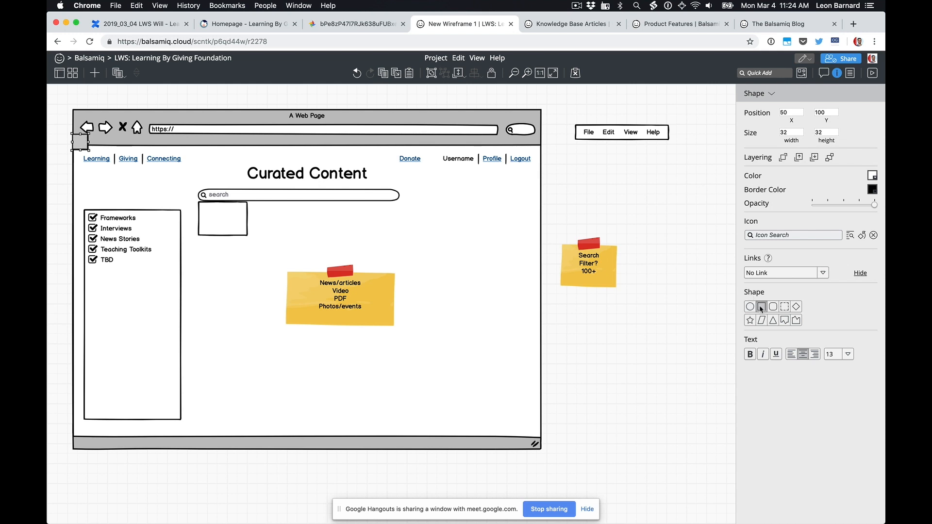
click(222, 224)
key(Delete)
drag(80, 144, 277, 282)
drag(331, 308, 623, 336)
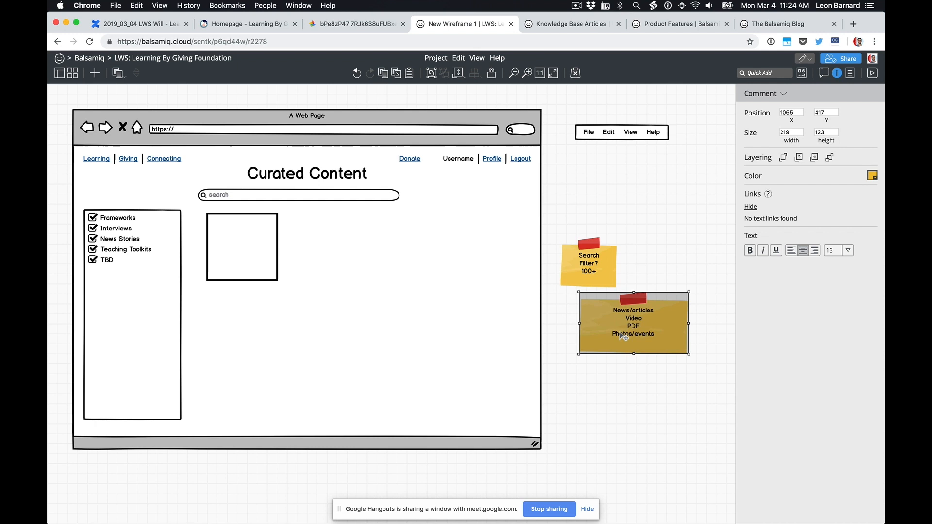
Duplicate the square box twice to form an evenly spaced row of three in the content area
click(245, 252)
key(super+d)
drag(245, 252, 342, 251)
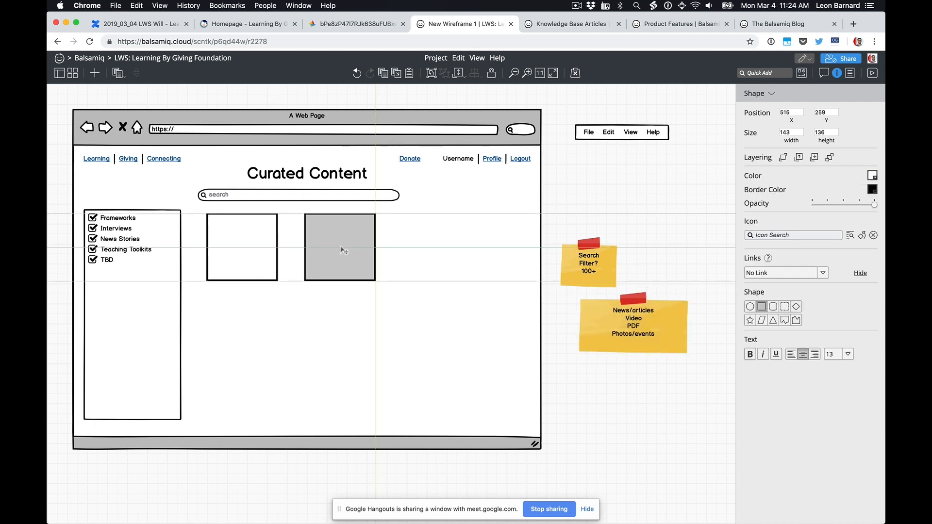
key(super+d)
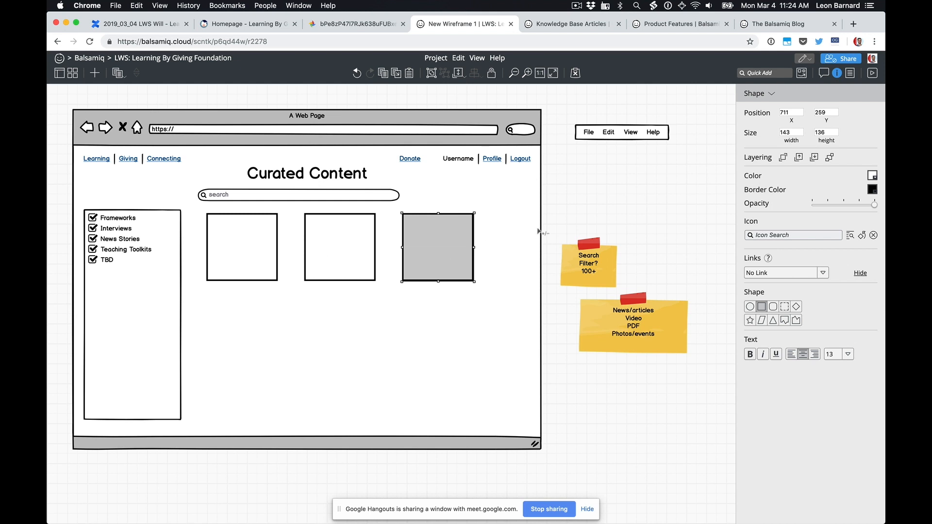
Add a Subtitle reading Name at font size 18 and place a copy centred near the bottom of each of the three boxes
click(553, 224)
text(sub)
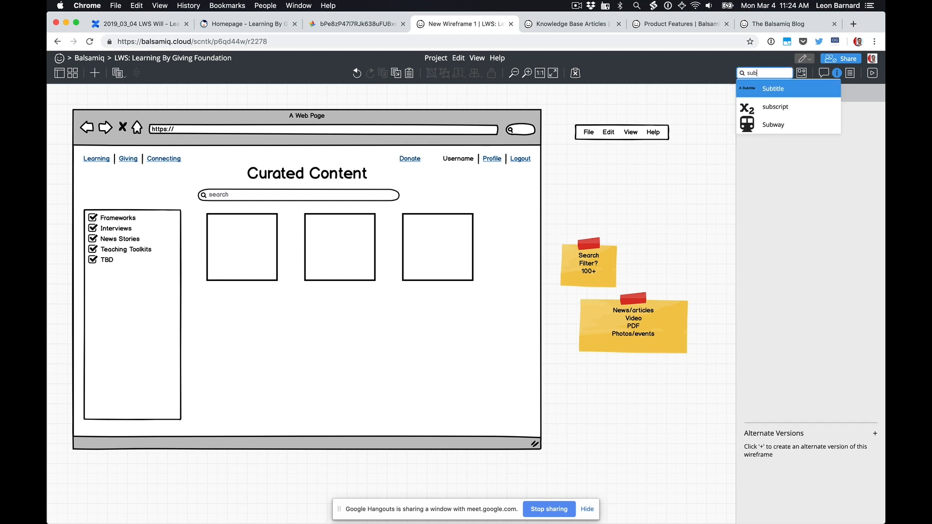
key(Return)
text(Nom)
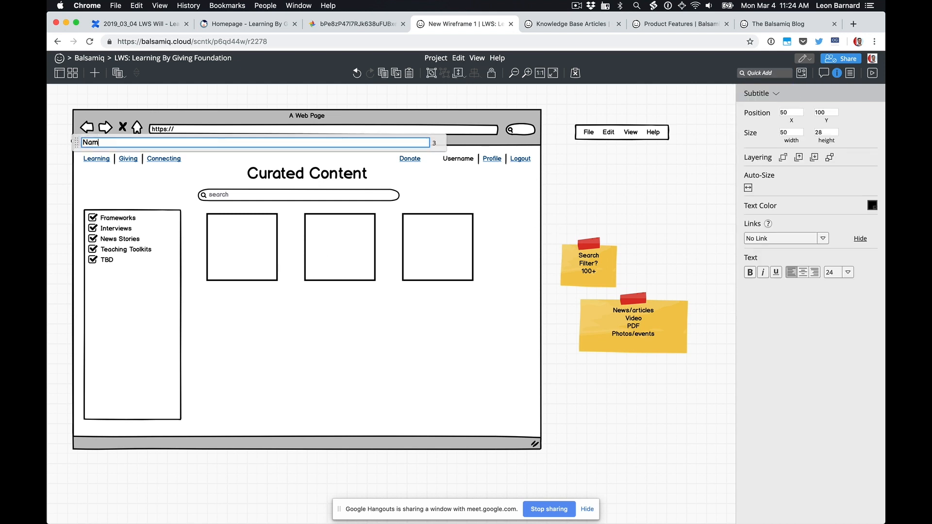
text(e)
key(Return)
key(super+bracketleft)
key(super+bracketleft)
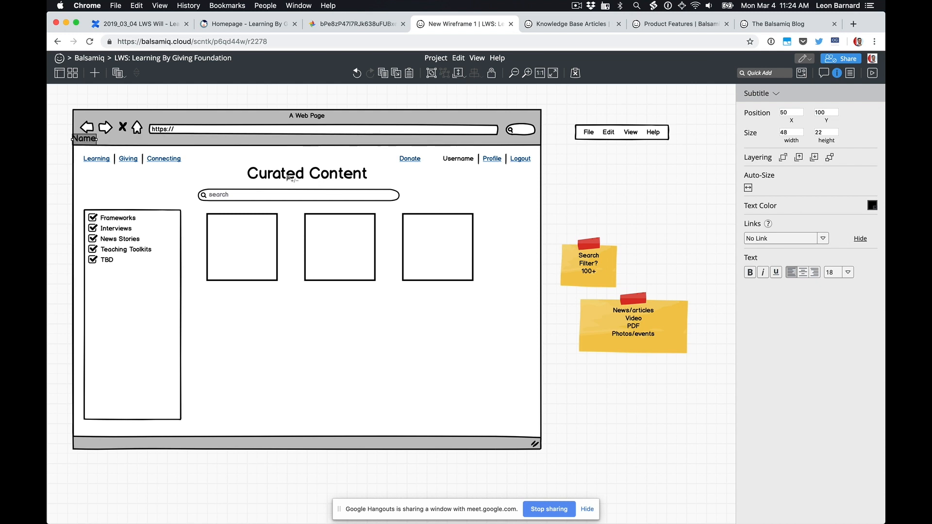
drag(94, 142, 443, 270)
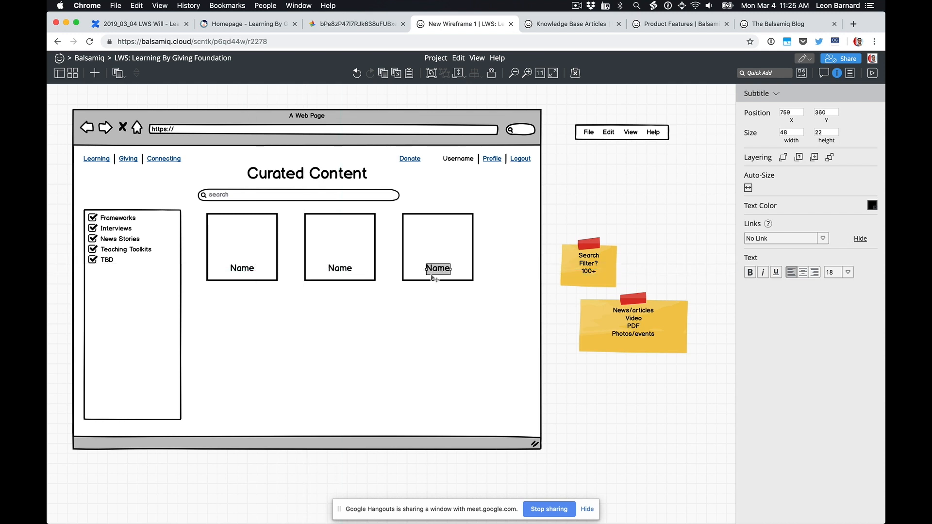
Add an Image placeholder filling the upper part of the first box, and centre its Name label in the space beneath
click(562, 220)
text(ima)
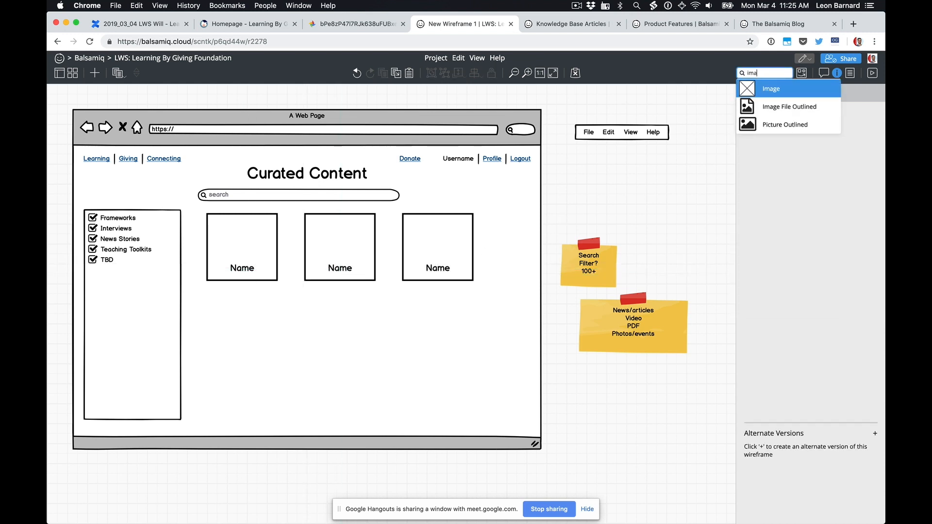
key(Return)
drag(88, 150, 252, 274)
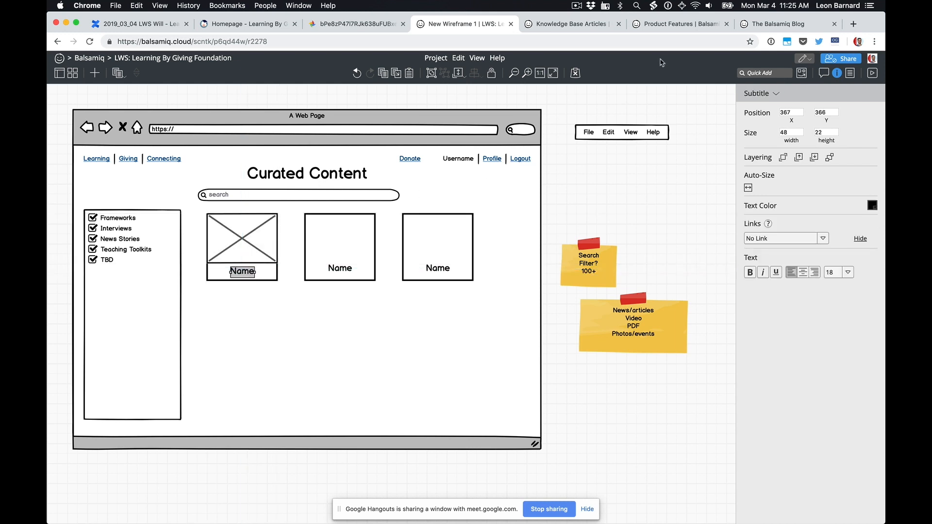
Examine the article card layout on The Balsamiq Blog for reference and return to the New Wireframe 1 page
click(687, 24)
click(777, 24)
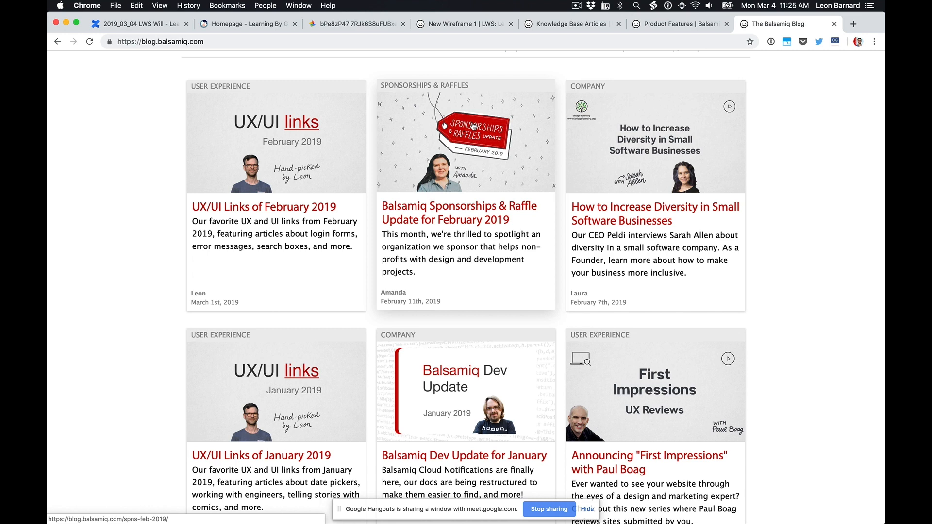
click(567, 27)
click(463, 24)
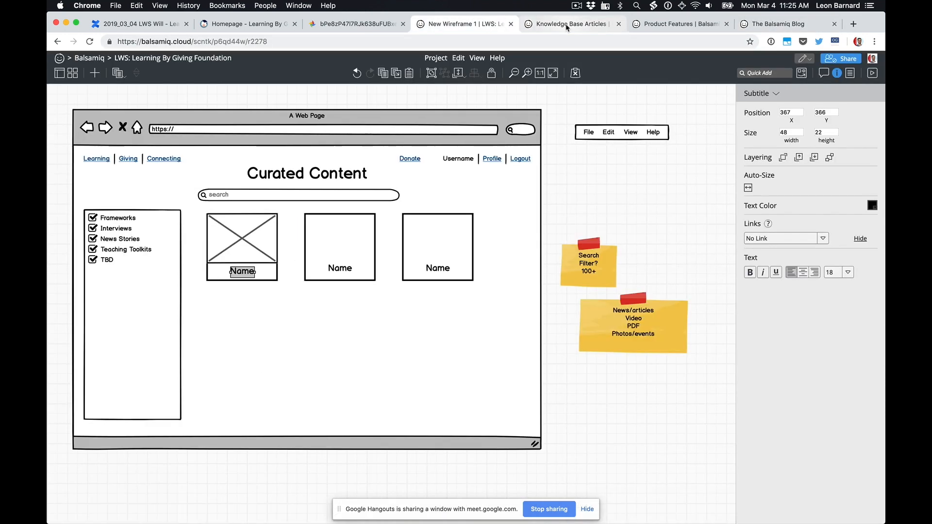
Duplicate the first card's Image placeholder into the upper part of the second and third boxes
click(250, 236)
key(super+d)
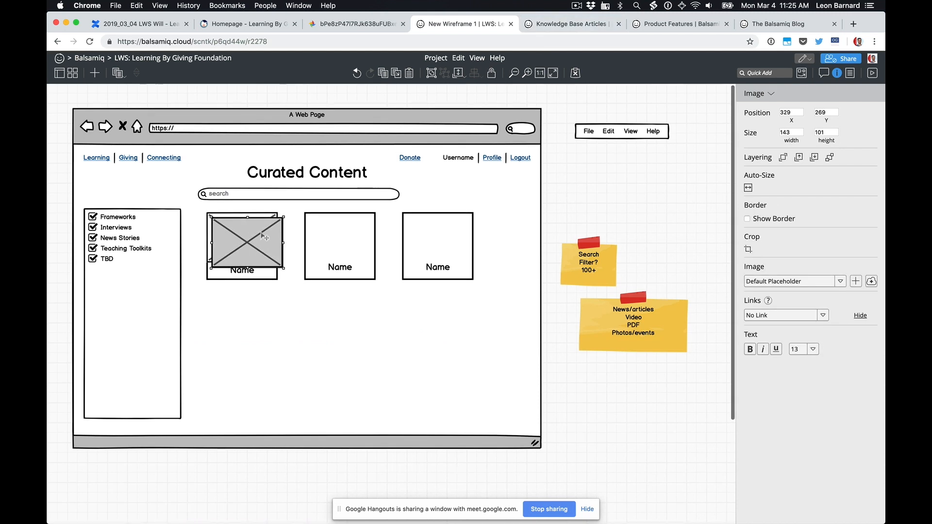
drag(250, 236, 343, 232)
key(super+d)
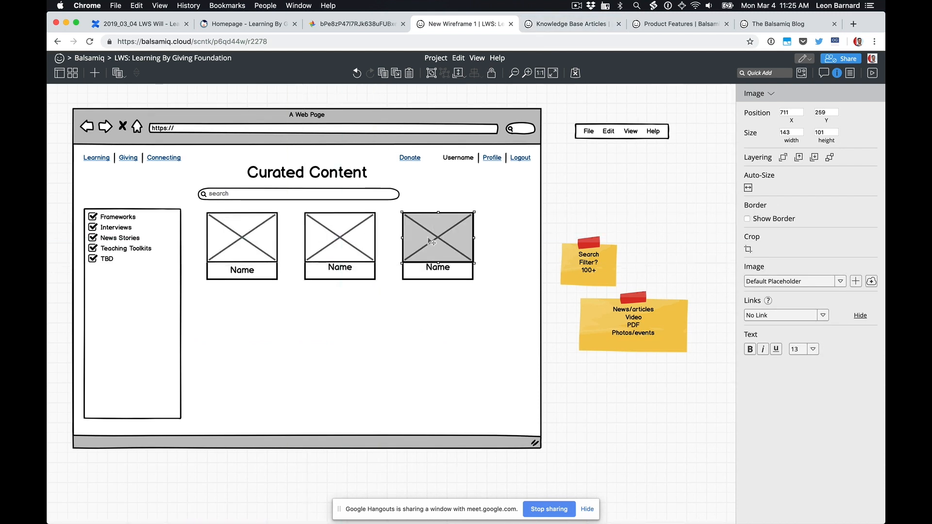
Move the Name labels of the second and third cards down together to line up with the first card's label
click(440, 268)
shift+click(349, 270)
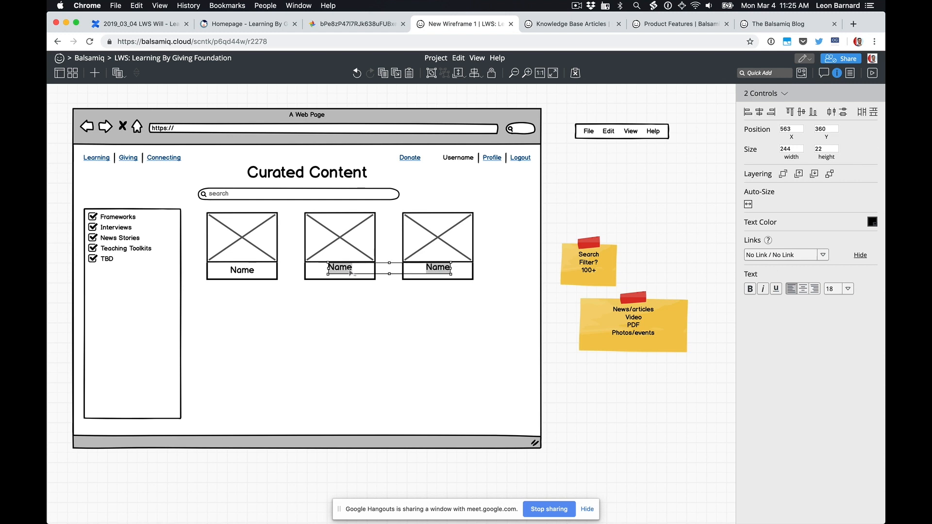
drag(350, 273, 350, 275)
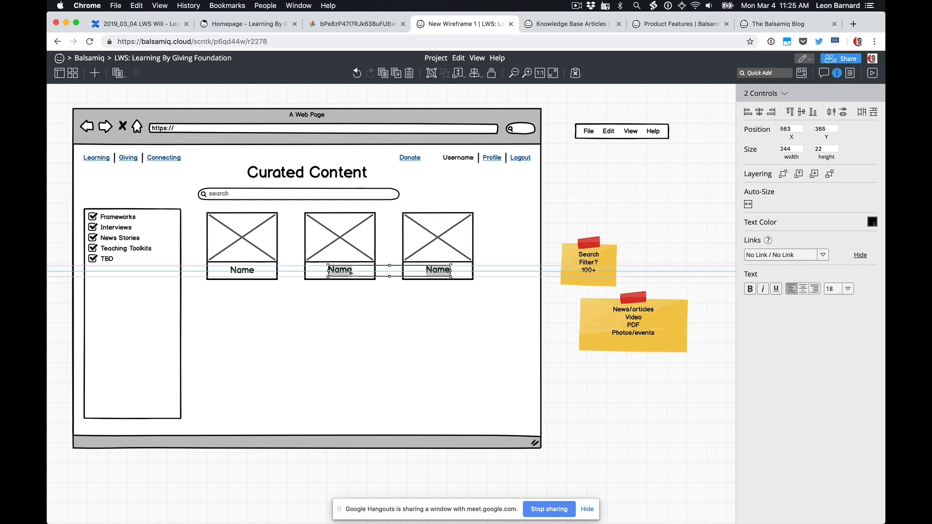
click(577, 220)
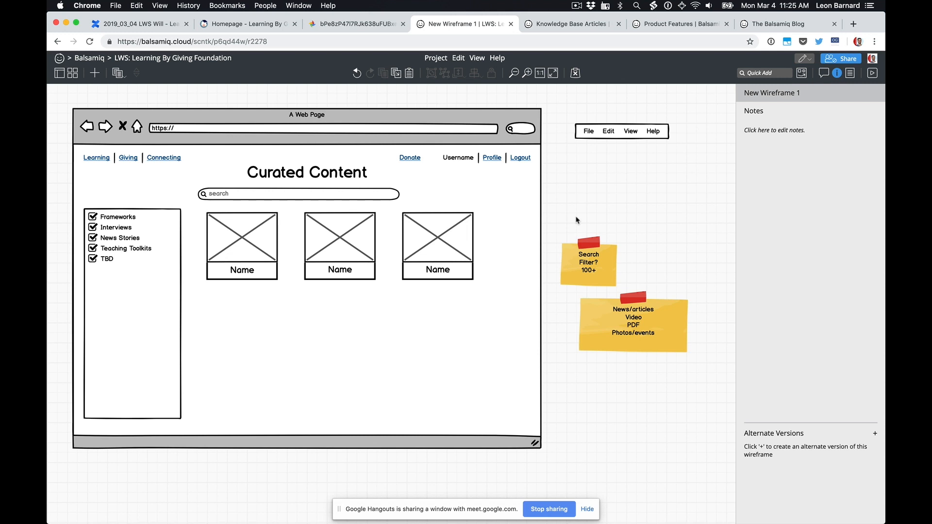
Extend the first card's box downward to a height of about 175 and add a Text paragraph filled with lorem ipsum
click(243, 280)
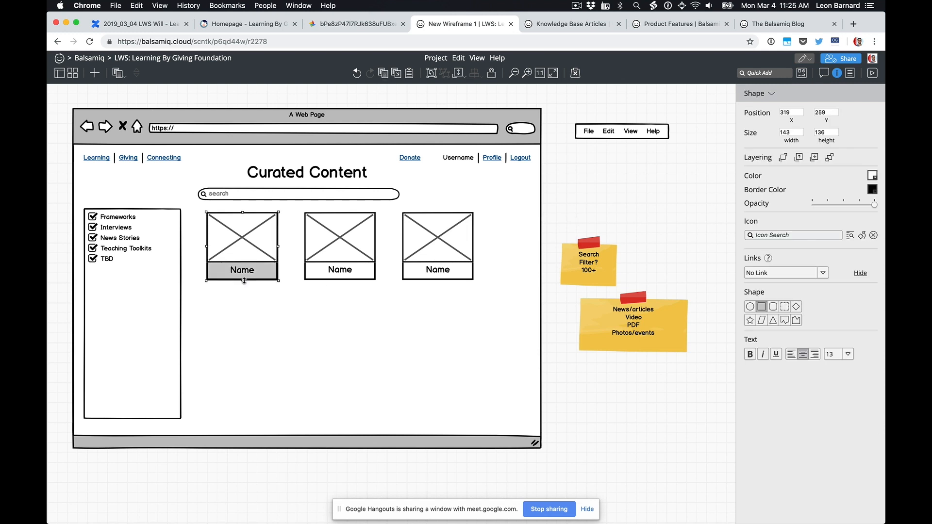
drag(244, 281, 244, 300)
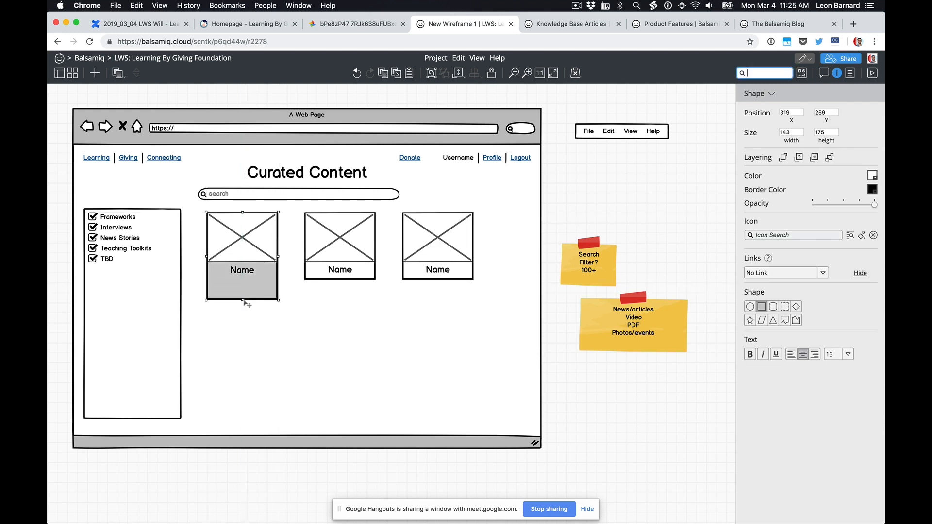
text(l)
key(BackSpace)
text(text)
key(Return)
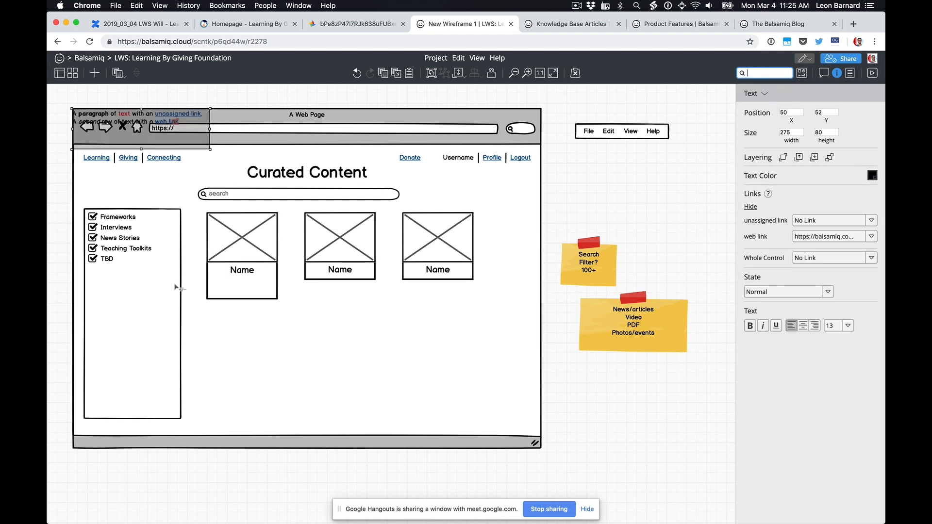
key(Return)
key(BackSpace)
text(lorem ipsum dolor sit amet, consectetur adipisicing elit, sed do eiusmod tempor incididunt ut labore et dolore magna aliqua. Ut enim ad minim veniam, quis nostrud exercitation ullamco laboris nisi ut aliquip ex ea commodo consequat. Duis aute irure dolor in reprehenderit in voluptate velit esse cillum dolore eu fugiat nulla pariatur. Excepteur sint occaecat cupidatat non proident, sunt in culpa qui officia deserunt mollit anim id est laborum.)
key(ctrl+Return)
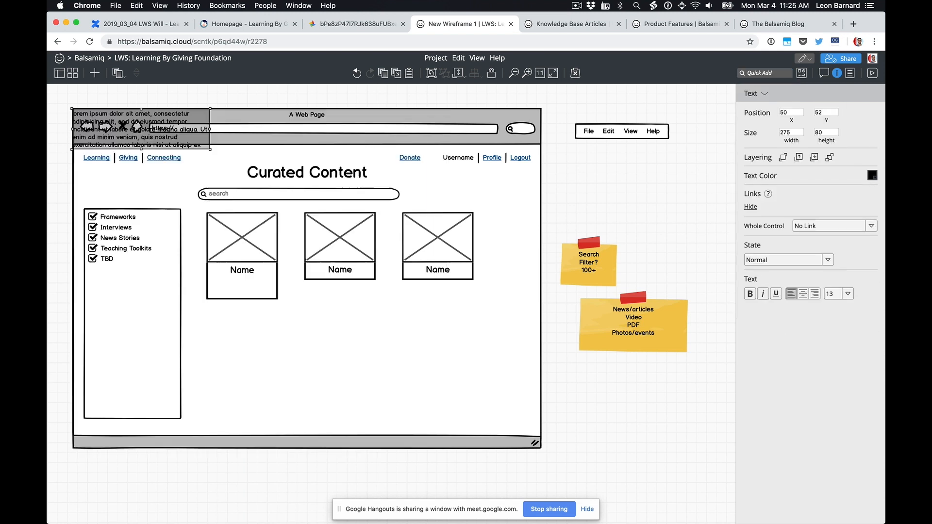